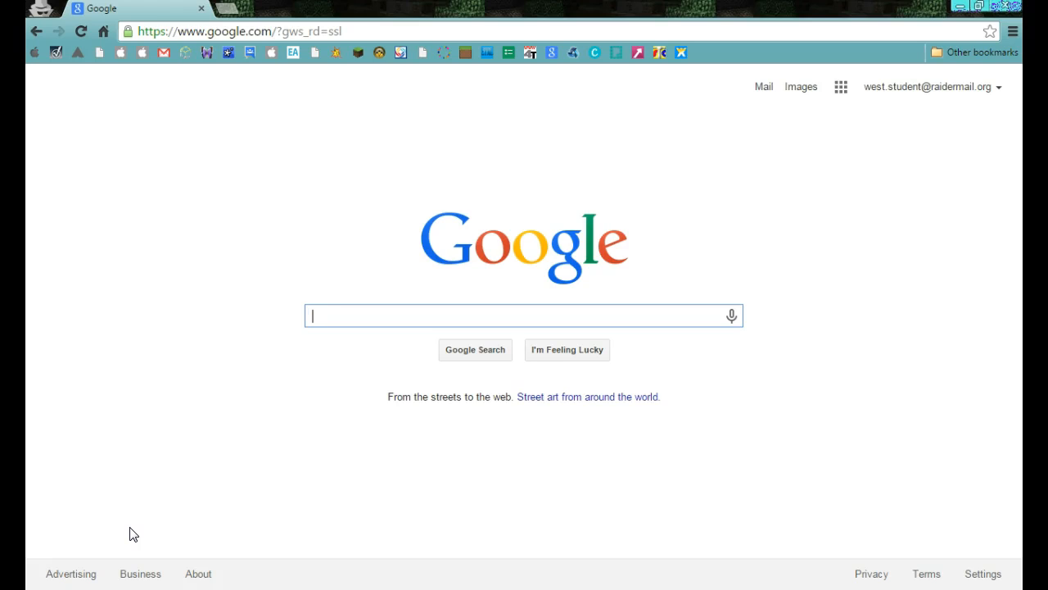
# Step: Open Google Drive and create a folder named "Minecraft construction" in My Drive
pyautogui.click(841, 87)
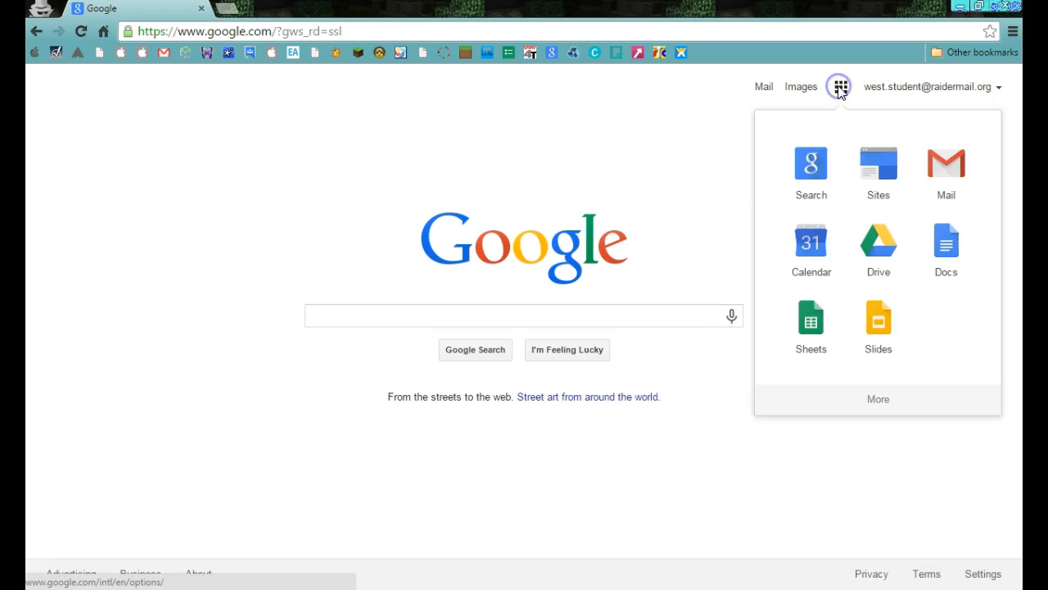
pyautogui.click(885, 255)
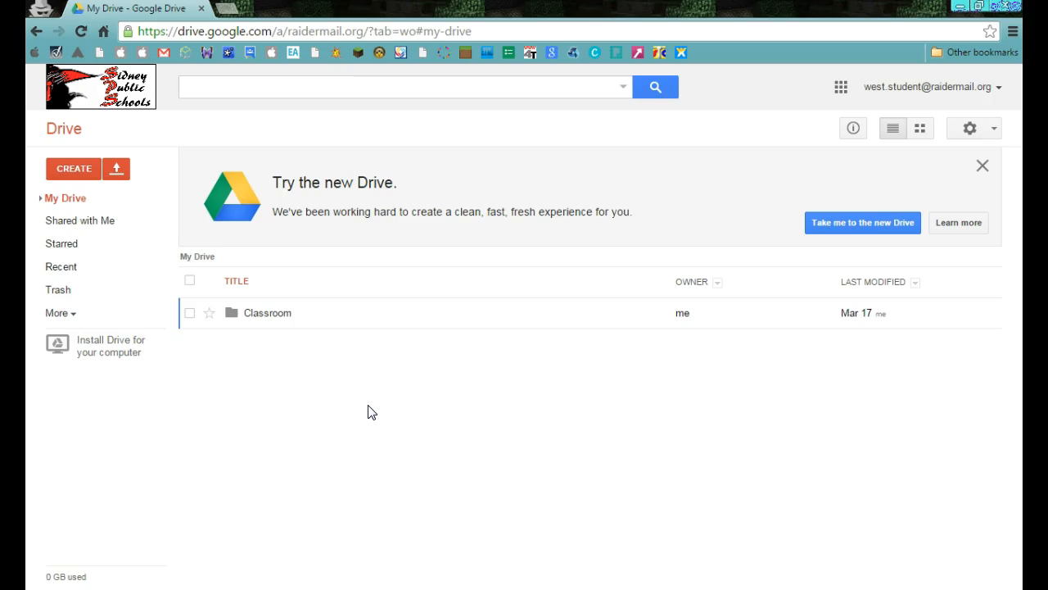
pyautogui.click(74, 171)
pyautogui.click(86, 202)
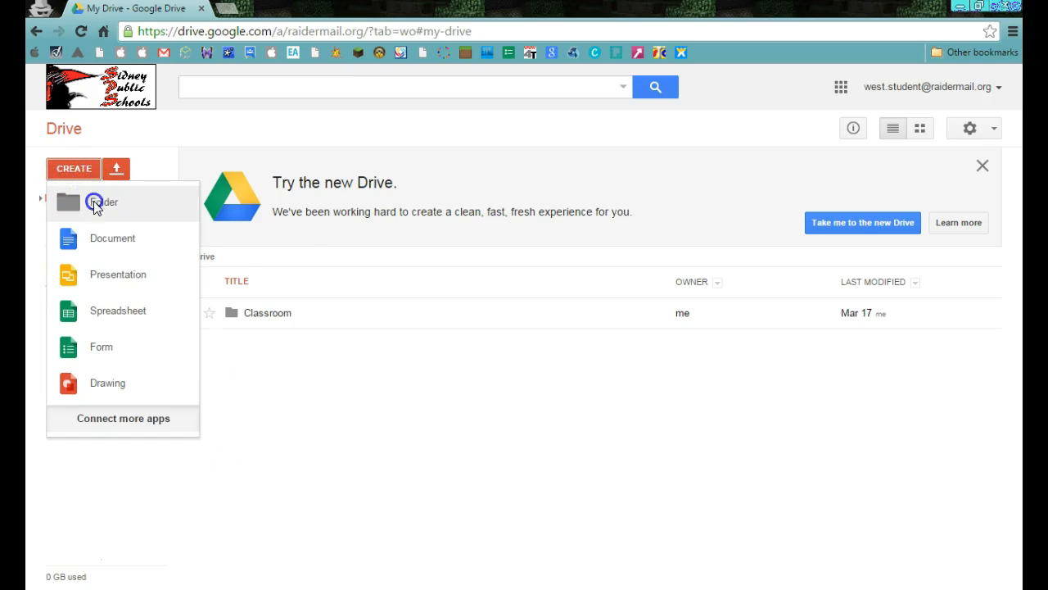
pyautogui.write('Minecr')
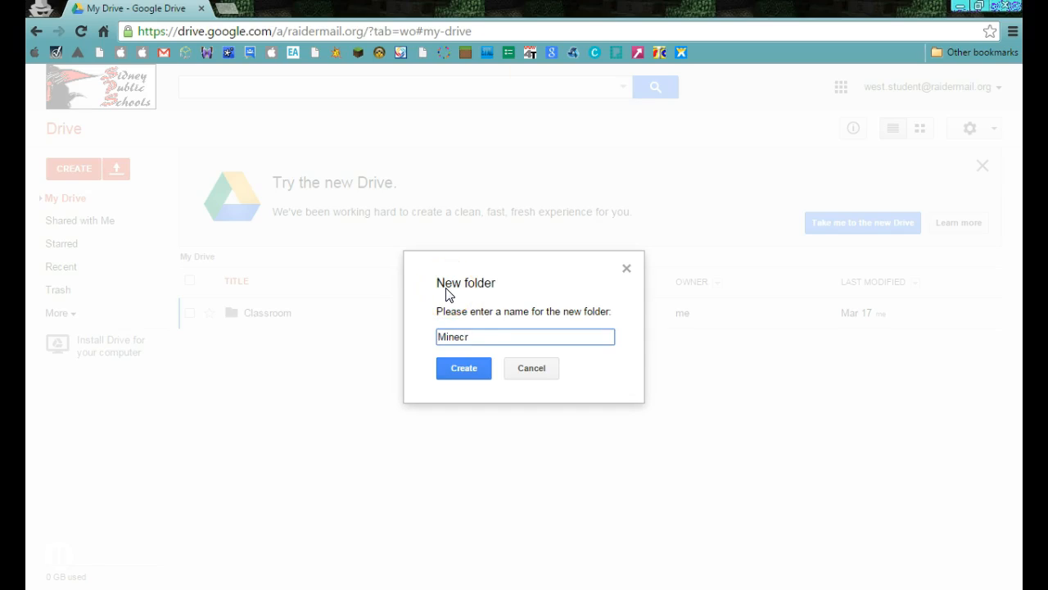
pyautogui.write('aft construction')
pyautogui.click(466, 367)
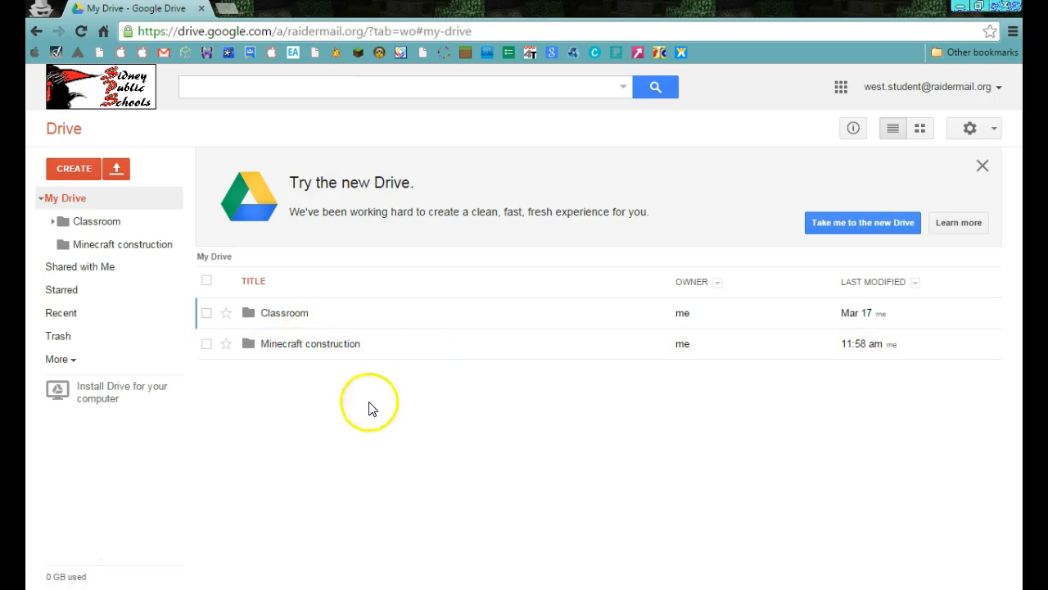
# Step: Open the "Minecraft construction" folder and create a new Google Form in it, getting past the welcome message
pyautogui.click(300, 352)
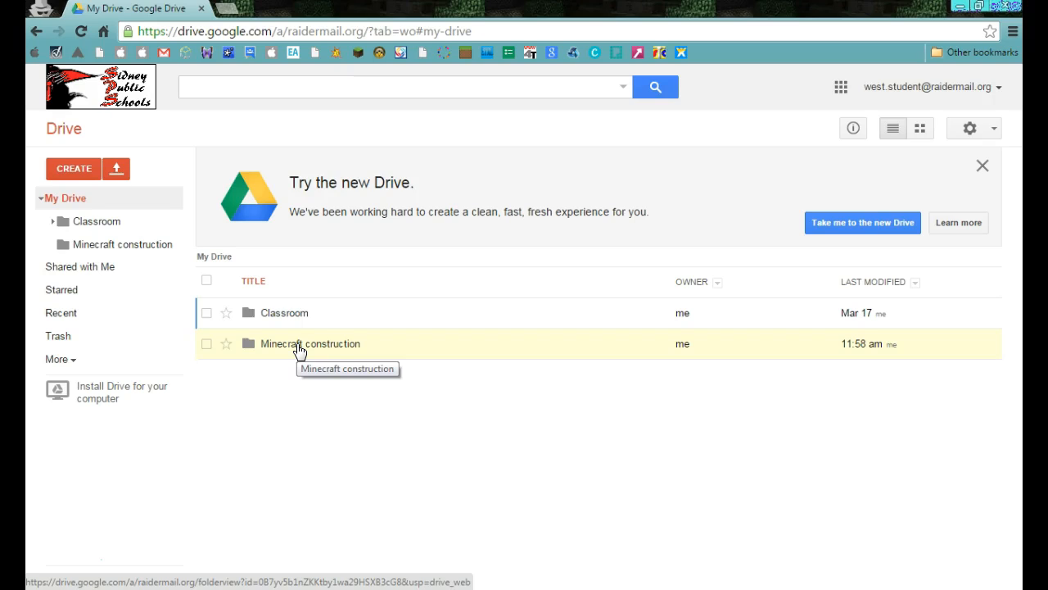
pyautogui.click(299, 352)
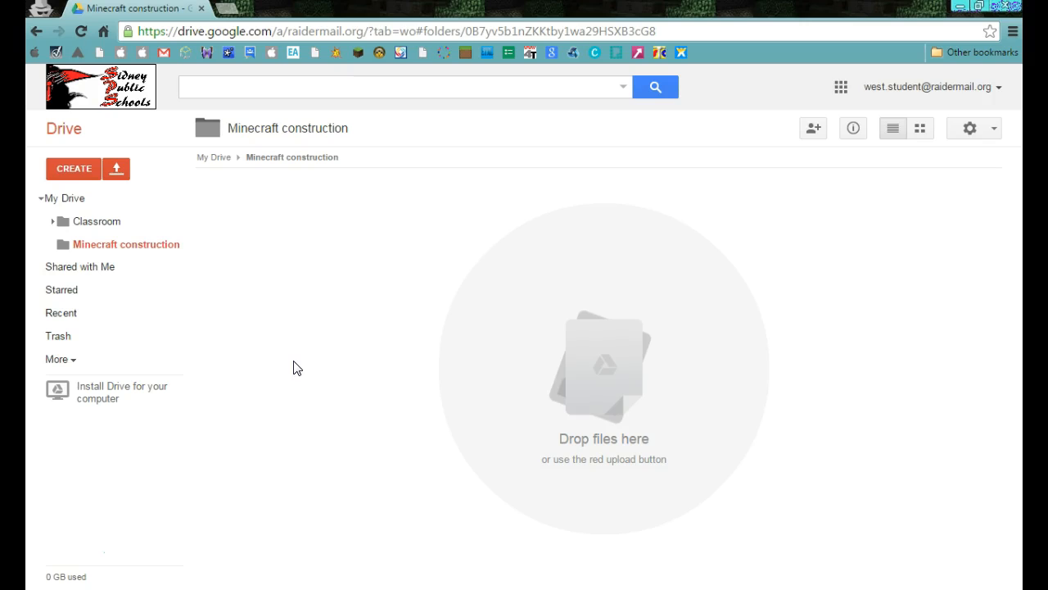
pyautogui.click(73, 172)
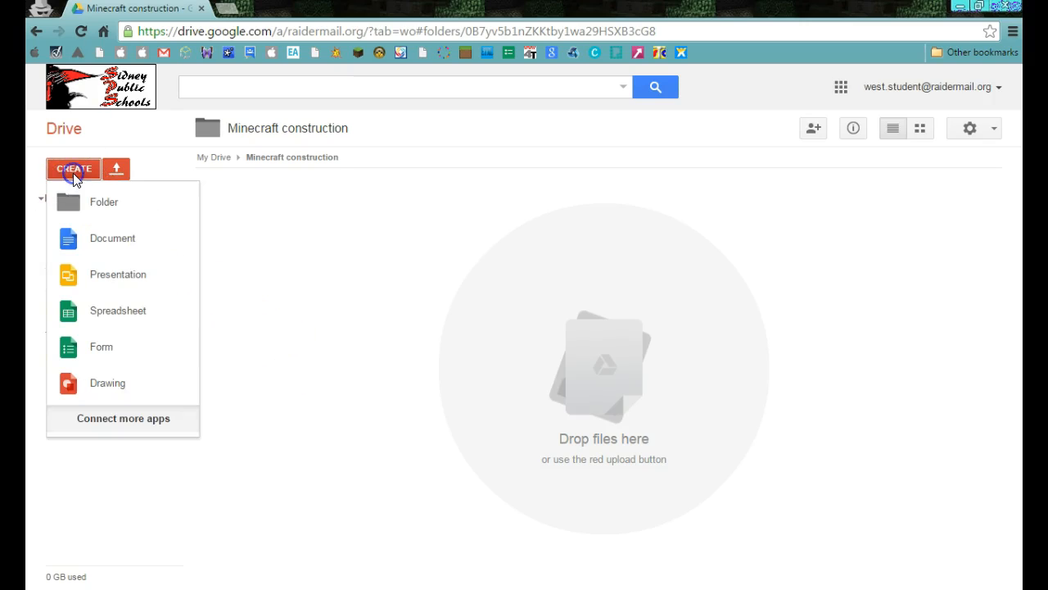
pyautogui.click(101, 355)
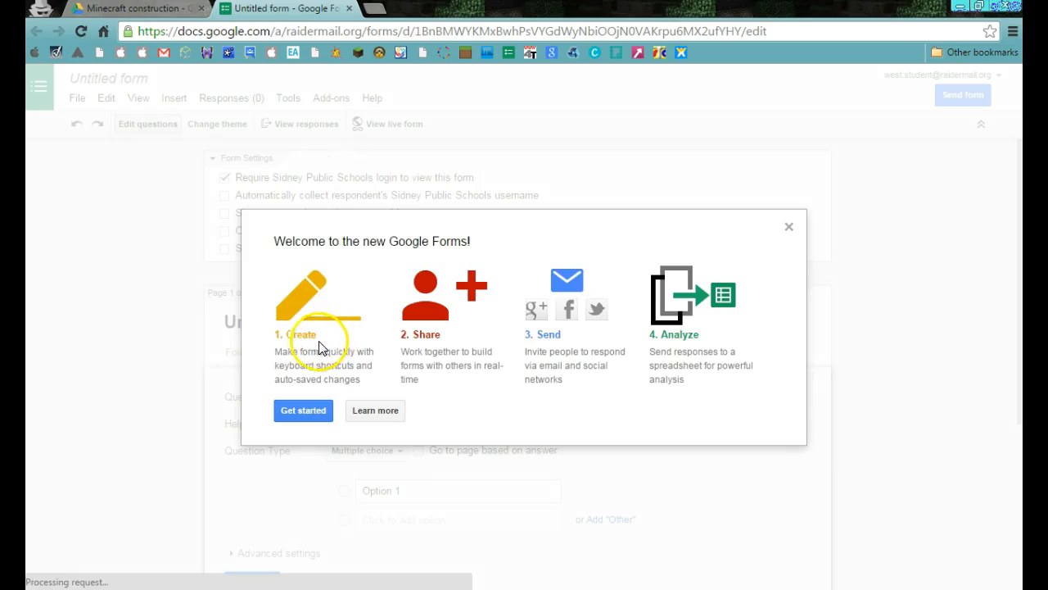
pyautogui.click(282, 414)
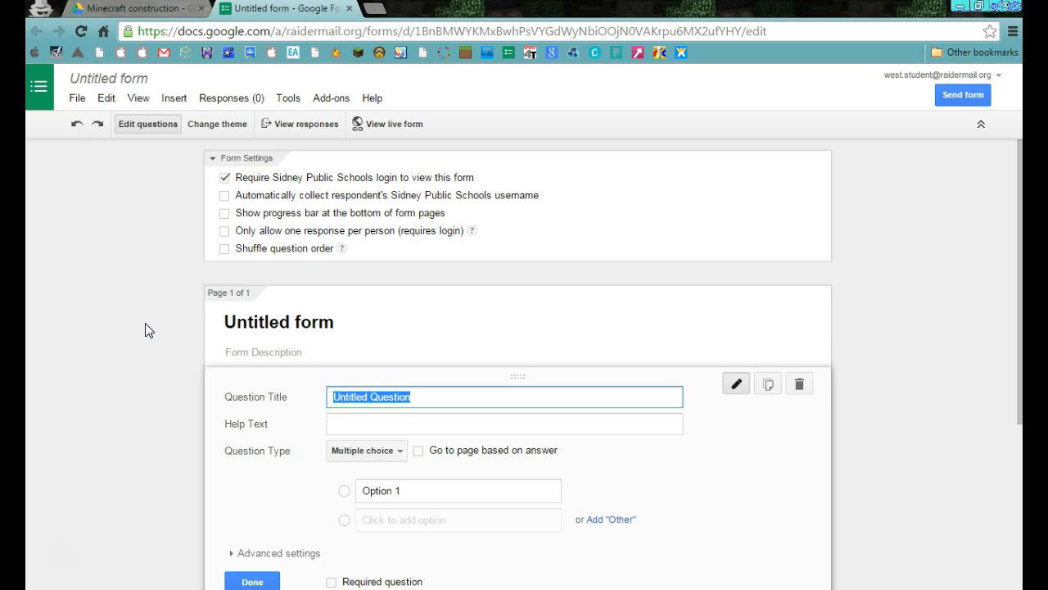
# Step: Turn on automatic collection of the respondent's Sidney Public Schools username in the form settings
pyautogui.click(161, 359)
pyautogui.scroll(-1, 282, 154)
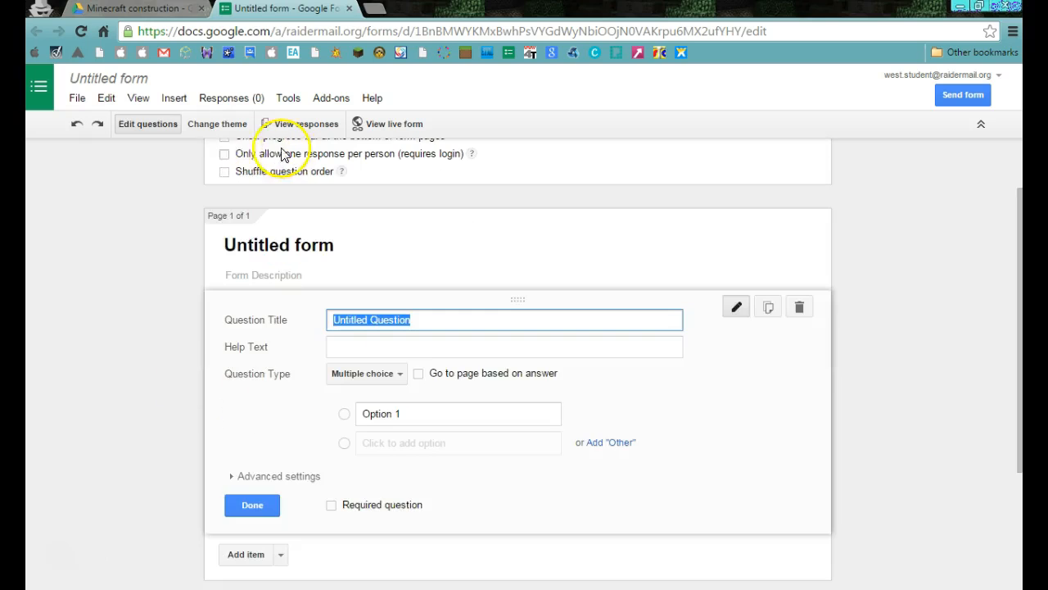
pyautogui.scroll(1, 254, 209)
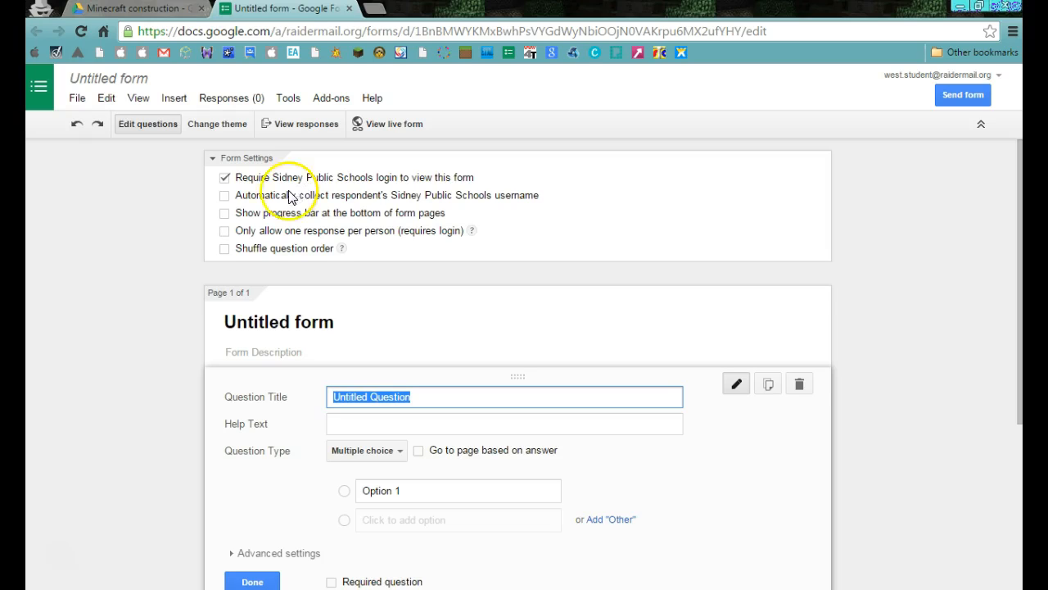
pyautogui.click(226, 196)
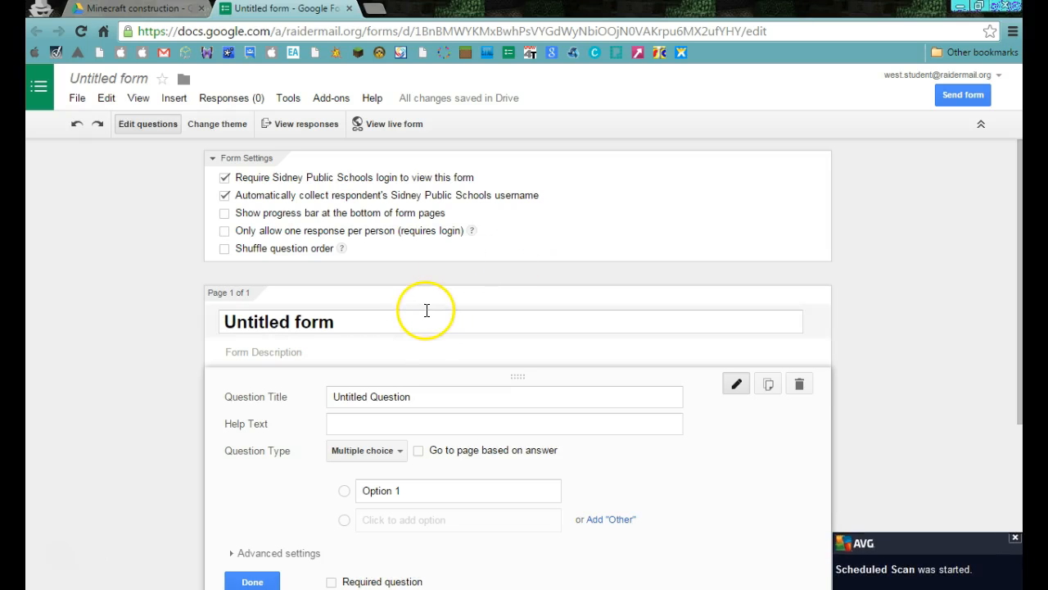
pyautogui.click(56, 556)
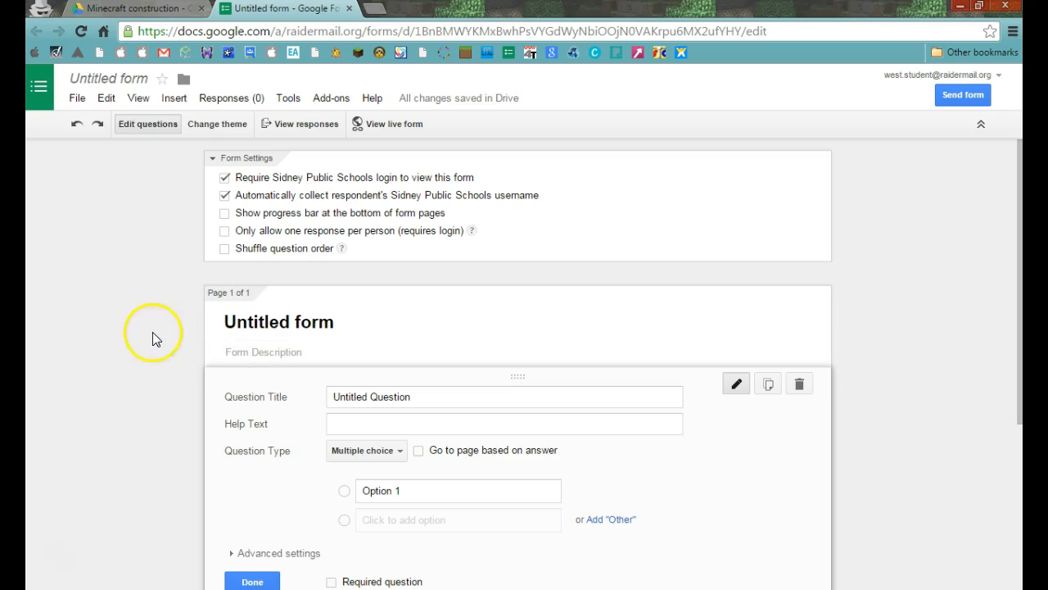
# Step: Rename the untitled form as "Business name"
pyautogui.click(92, 85)
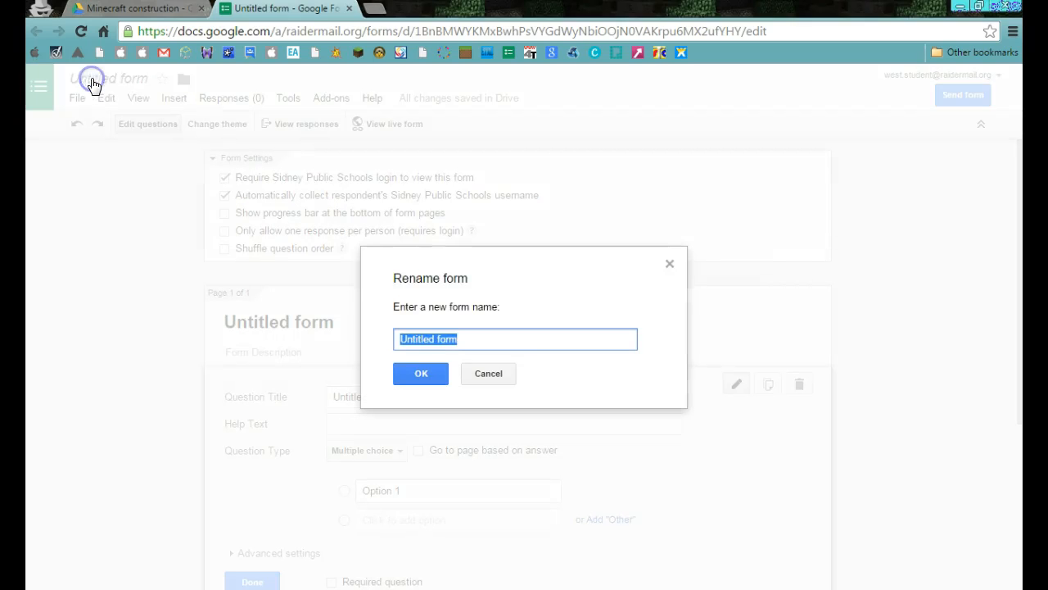
pyautogui.write('B')
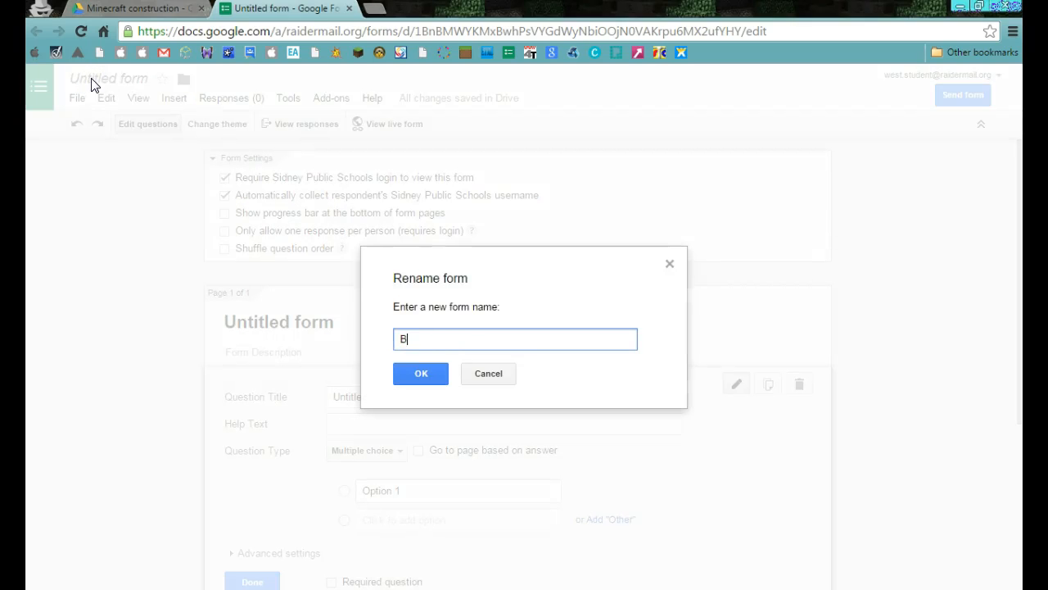
pyautogui.write('usiness name')
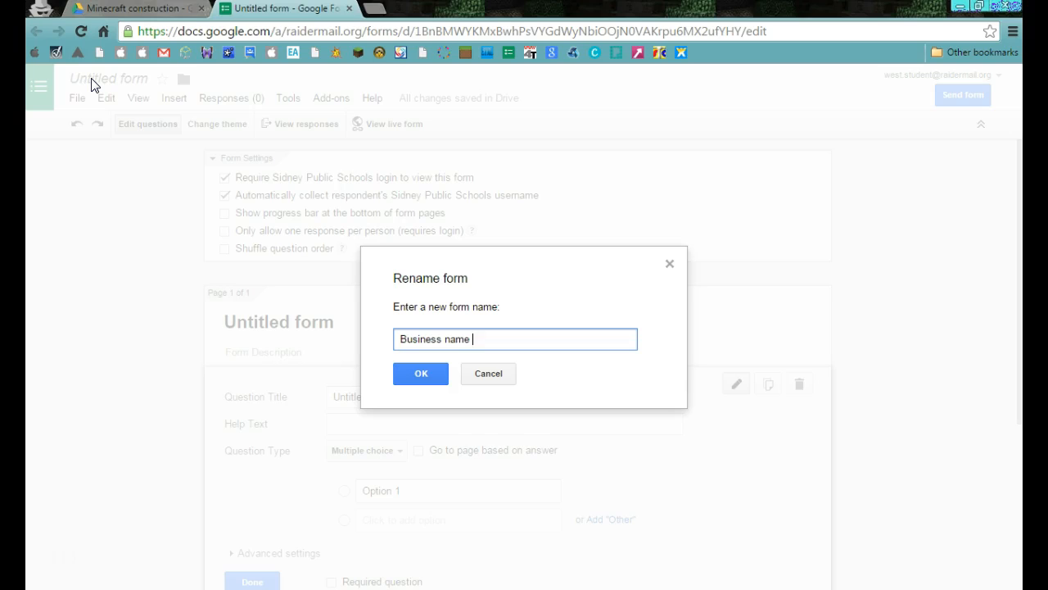
pyautogui.click(406, 375)
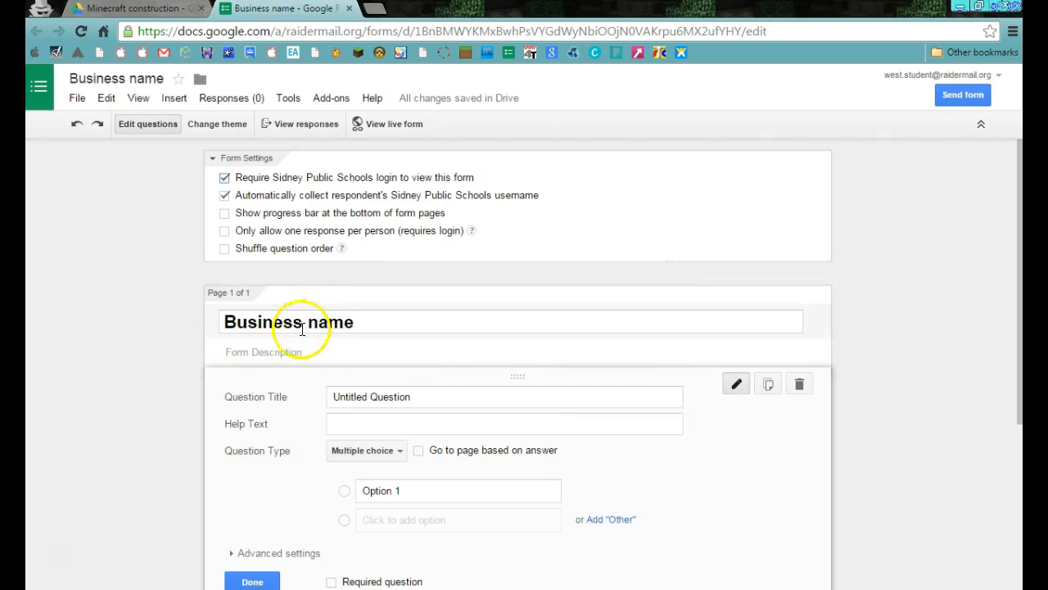
# Step: Title the first multiple-choice question "How many rooms do you want in your house?"
pyautogui.scroll(-1, 295, 354)
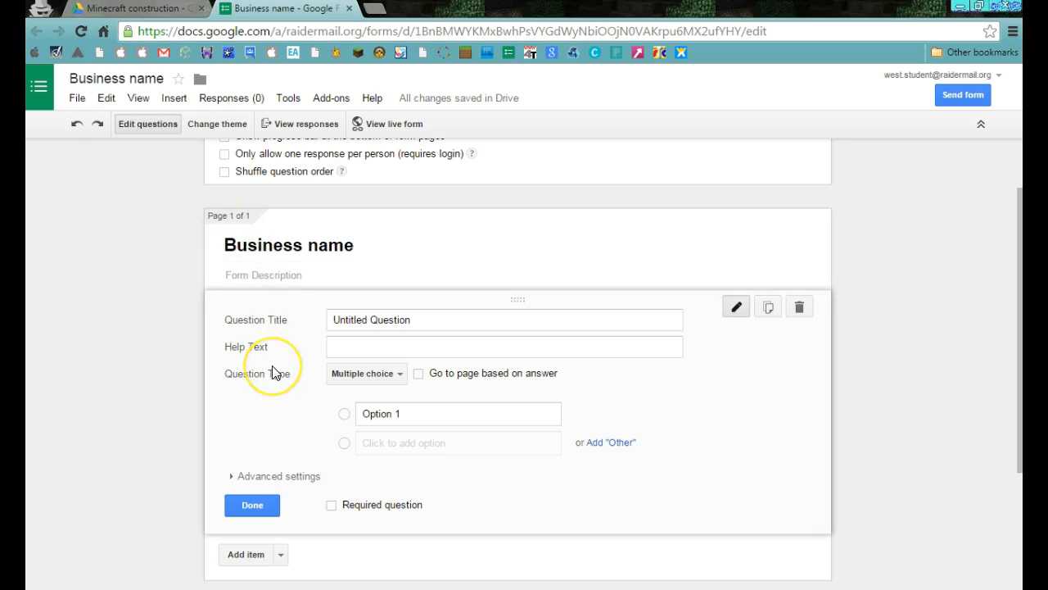
pyautogui.scroll(-1, 276, 374)
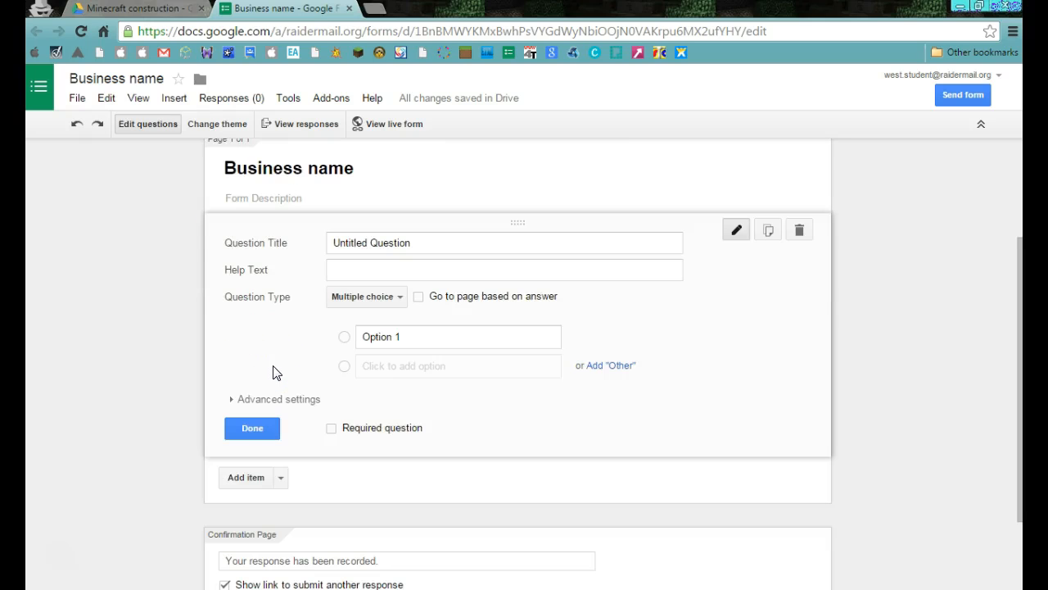
pyautogui.click(402, 303)
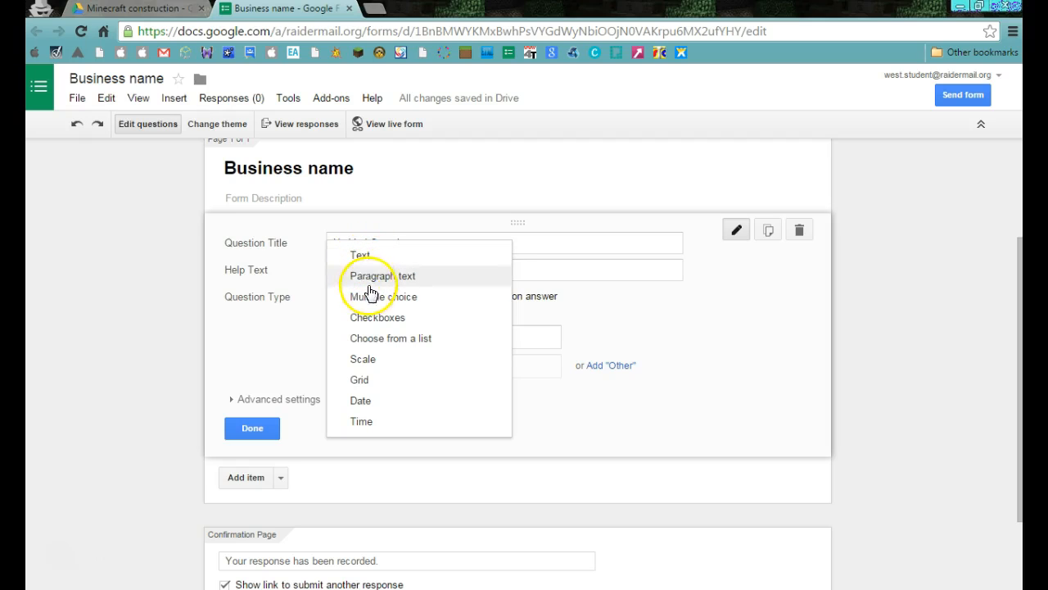
pyautogui.click(276, 341)
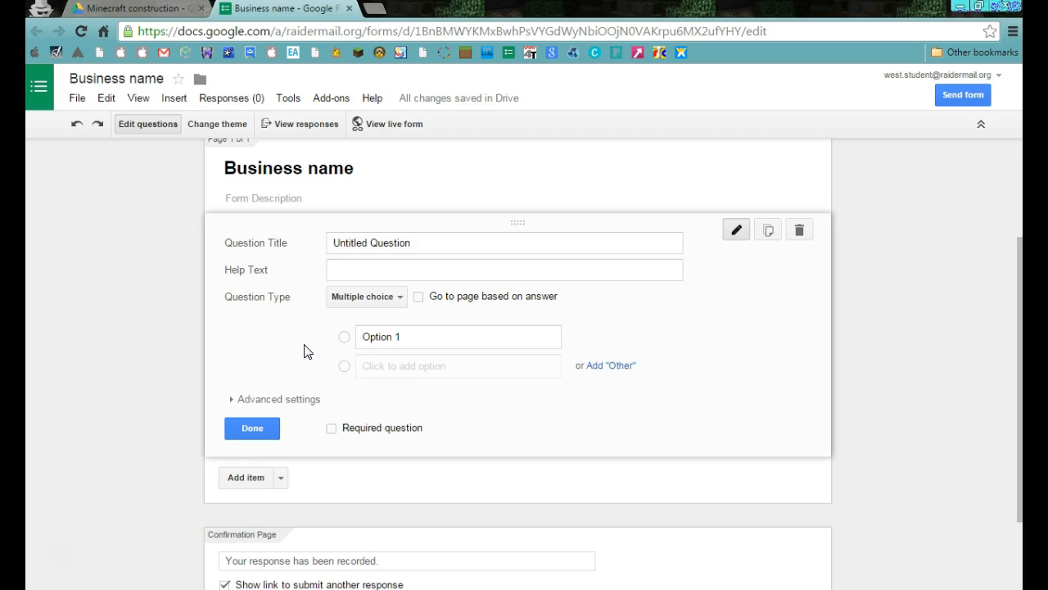
pyautogui.click(426, 243)
pyautogui.moveTo(426, 243); pyautogui.dragTo(278, 266)
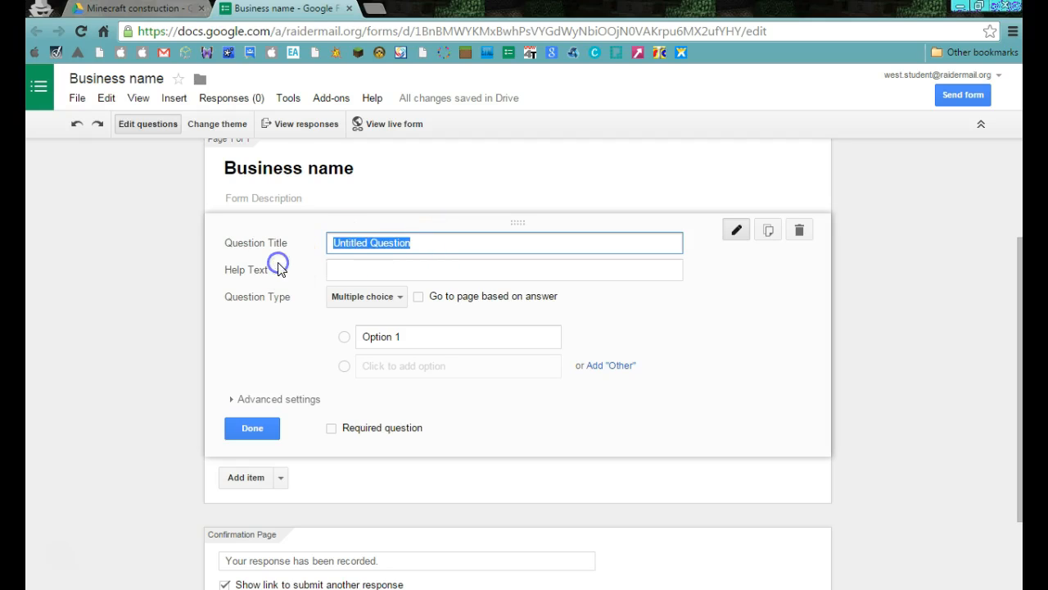
pyautogui.press('BackSpace')
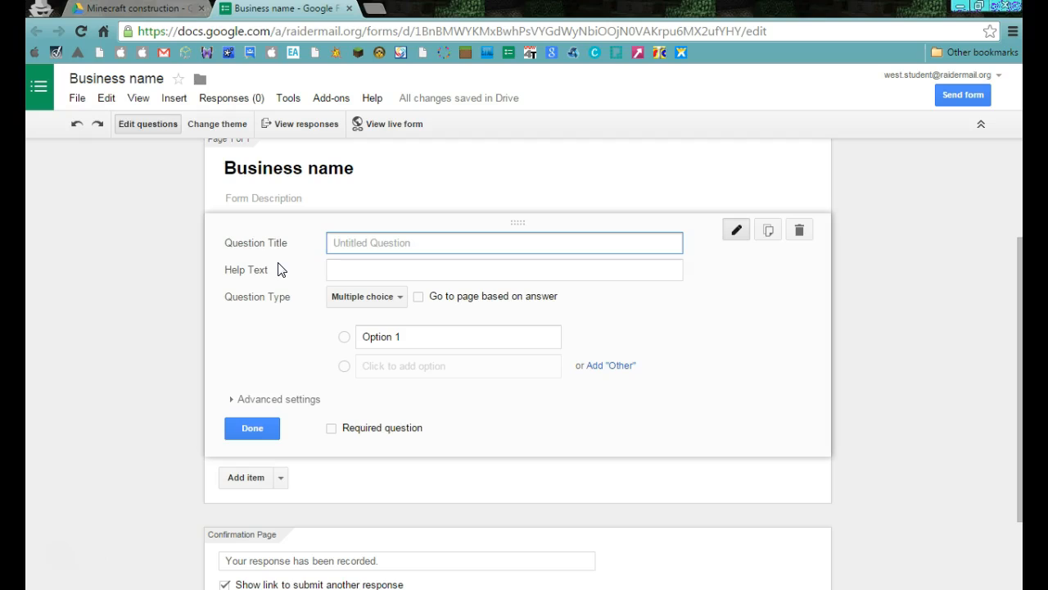
pyautogui.click(296, 253)
pyautogui.write('How m')
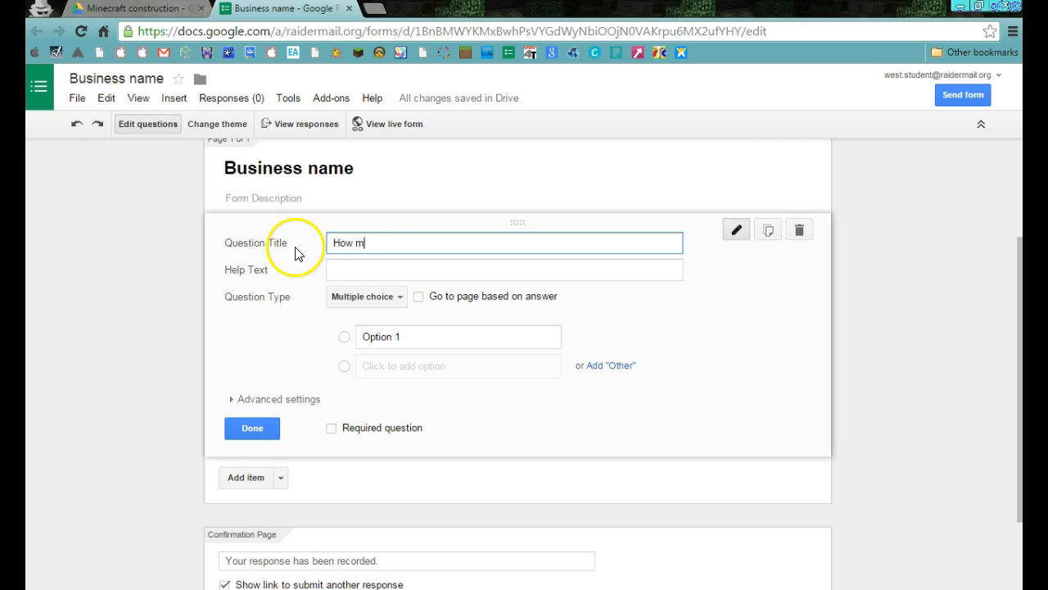
pyautogui.write('any rooms do you wan')
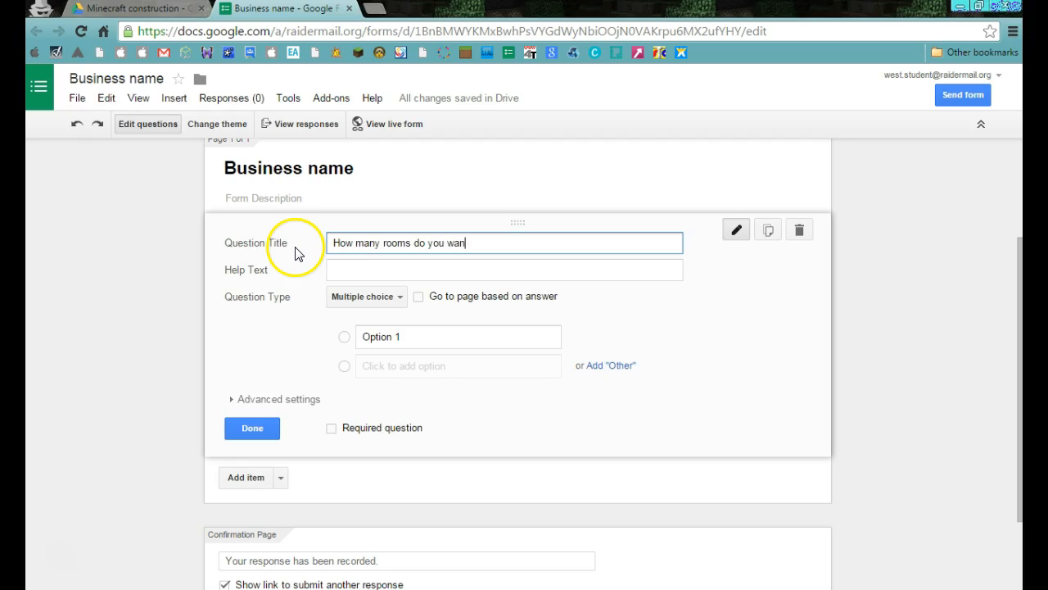
pyautogui.write('t in your house?')
# Step: Give the rooms question three answer options: 2, 3 and 4
pyautogui.click(379, 337)
pyautogui.write('2')
pyautogui.click(375, 366)
pyautogui.write('3')
pyautogui.click(392, 398)
pyautogui.write('4')
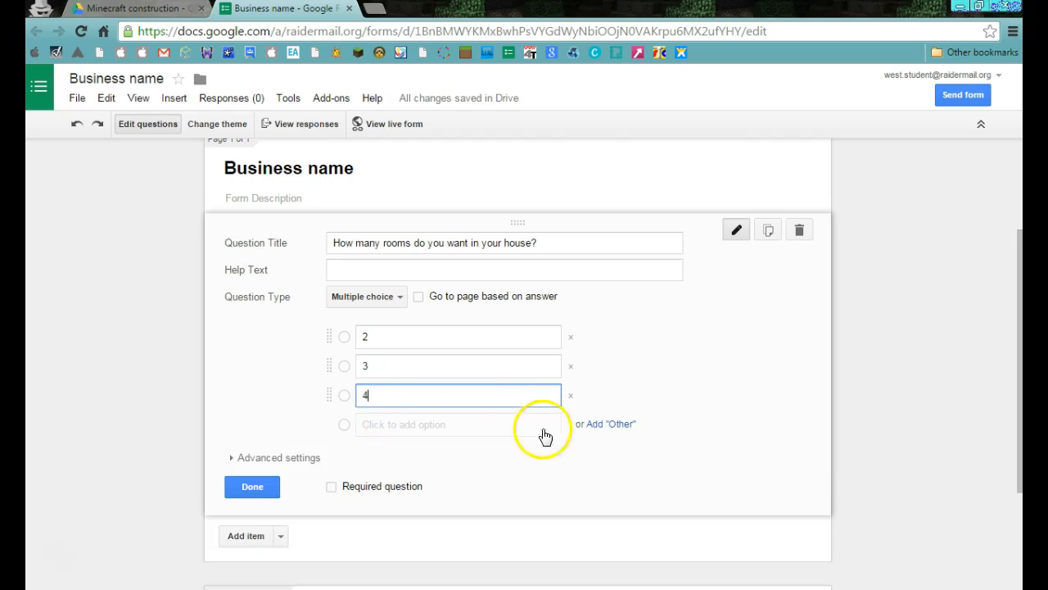
# Step: Add an "Other" answer option to the rooms question and remove it again
pyautogui.click(617, 428)
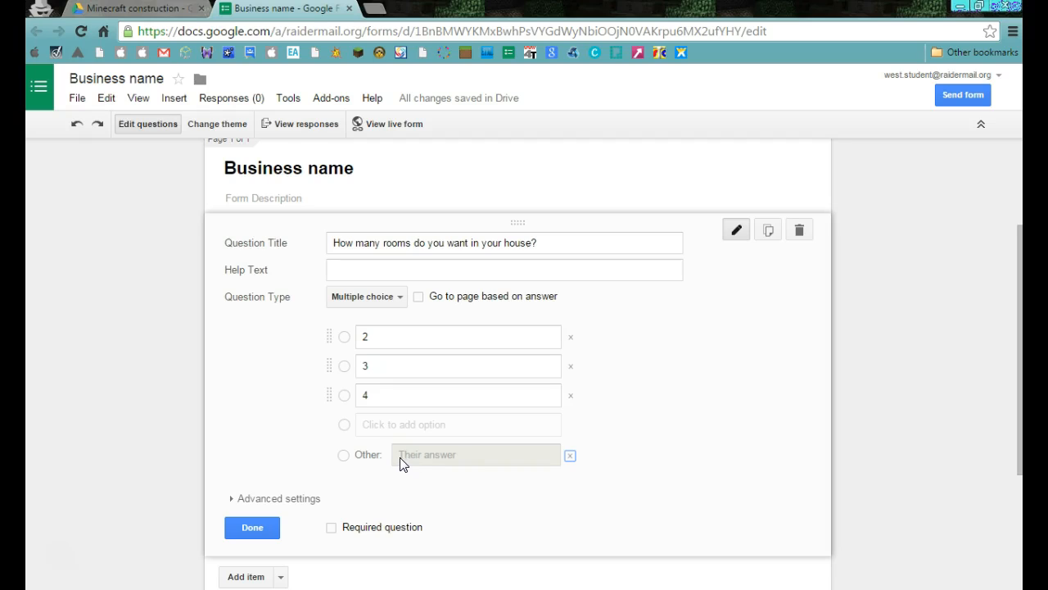
pyautogui.click(374, 465)
pyautogui.click(571, 457)
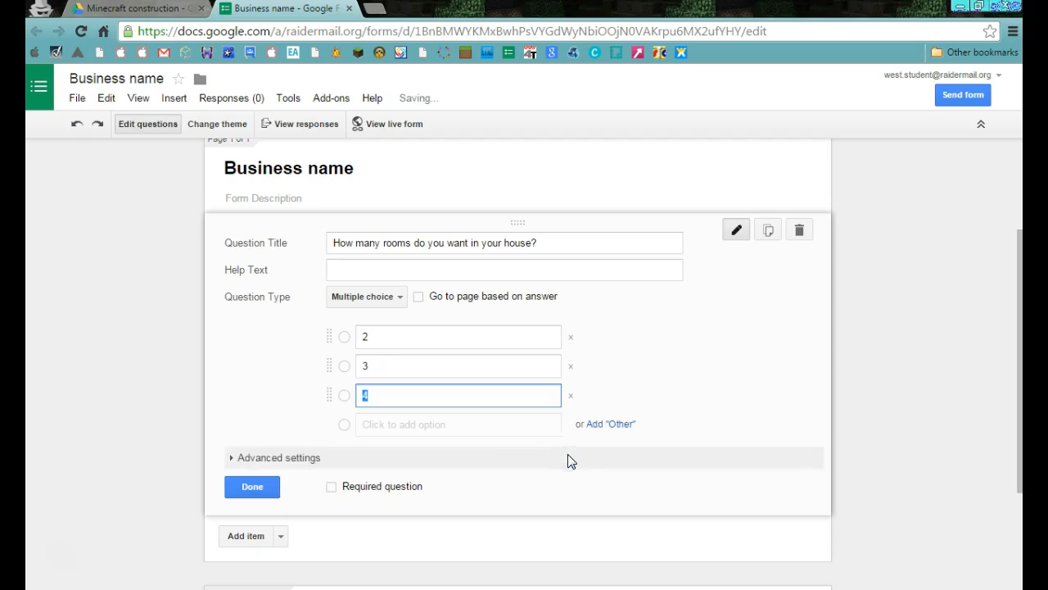
pyautogui.click(632, 397)
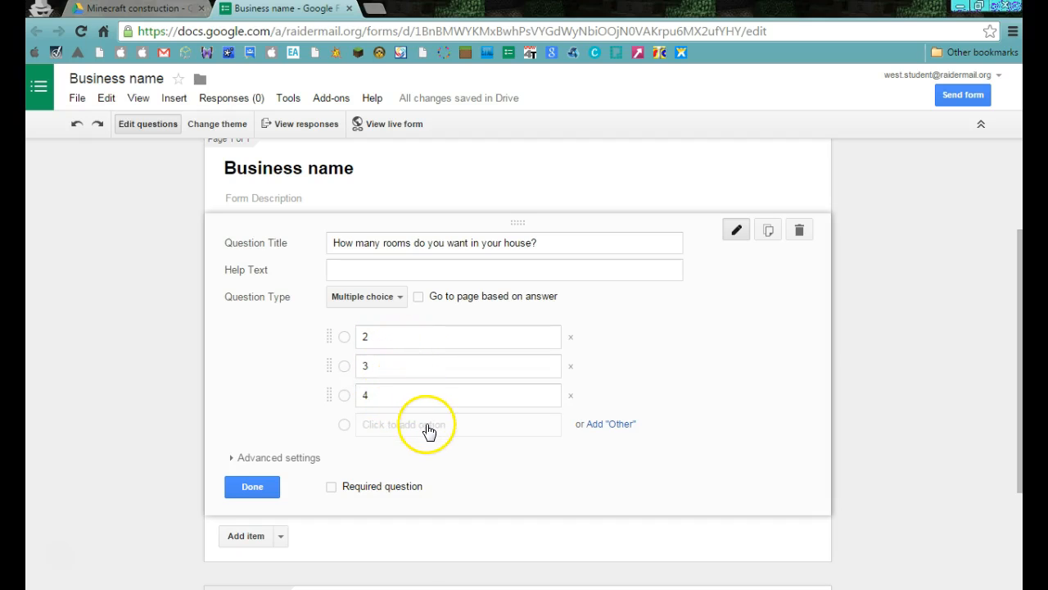
pyautogui.click(385, 391)
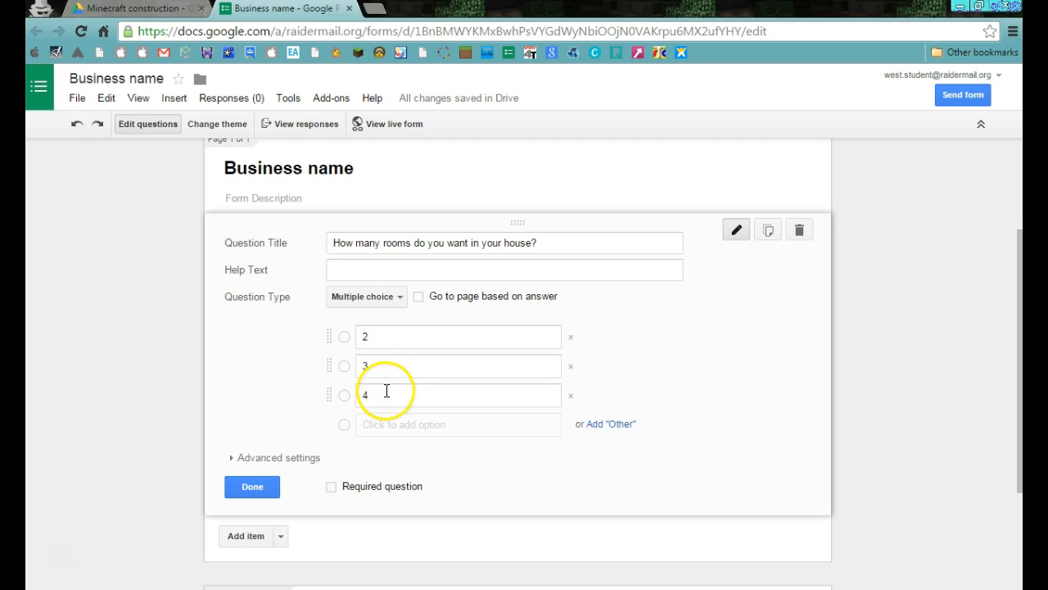
pyautogui.click(365, 427)
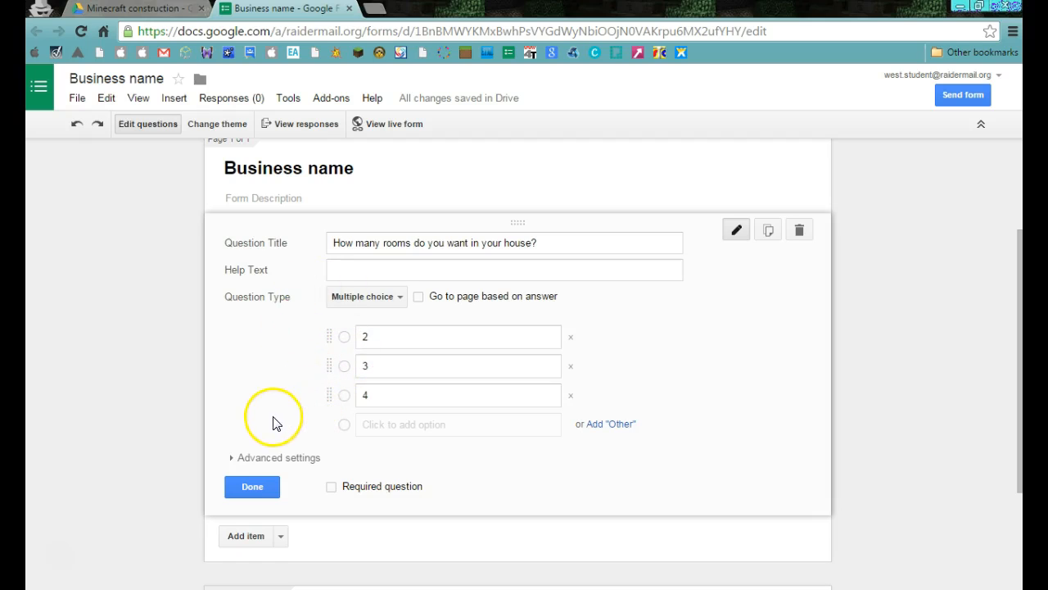
# Step: Add a Text question titled "Information that requires a short answer." below the rooms question
pyautogui.click(282, 536)
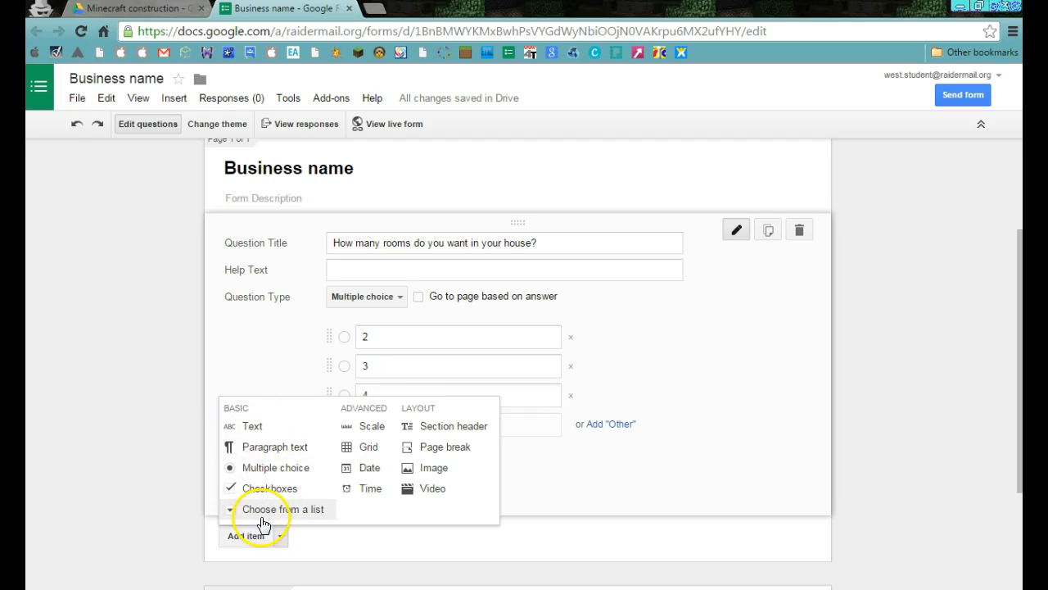
pyautogui.click(254, 427)
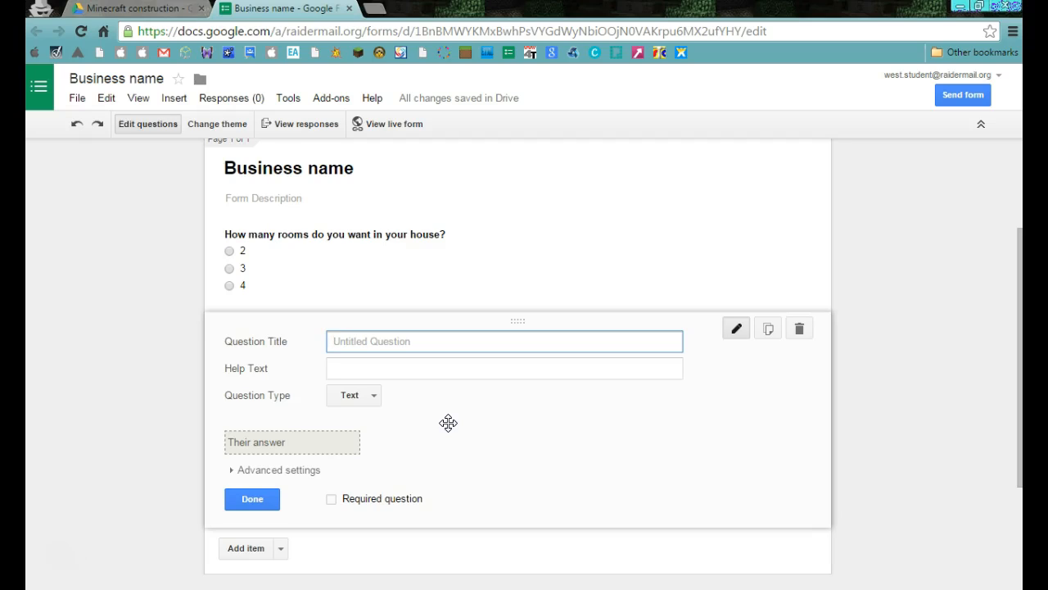
pyautogui.write('Information that requires')
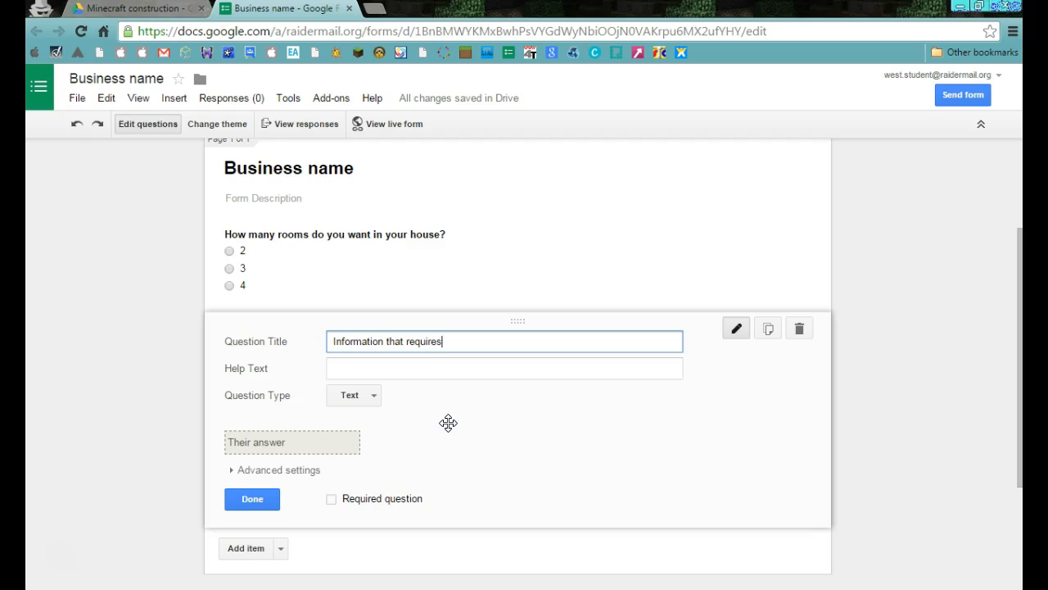
pyautogui.write(' a short answer.')
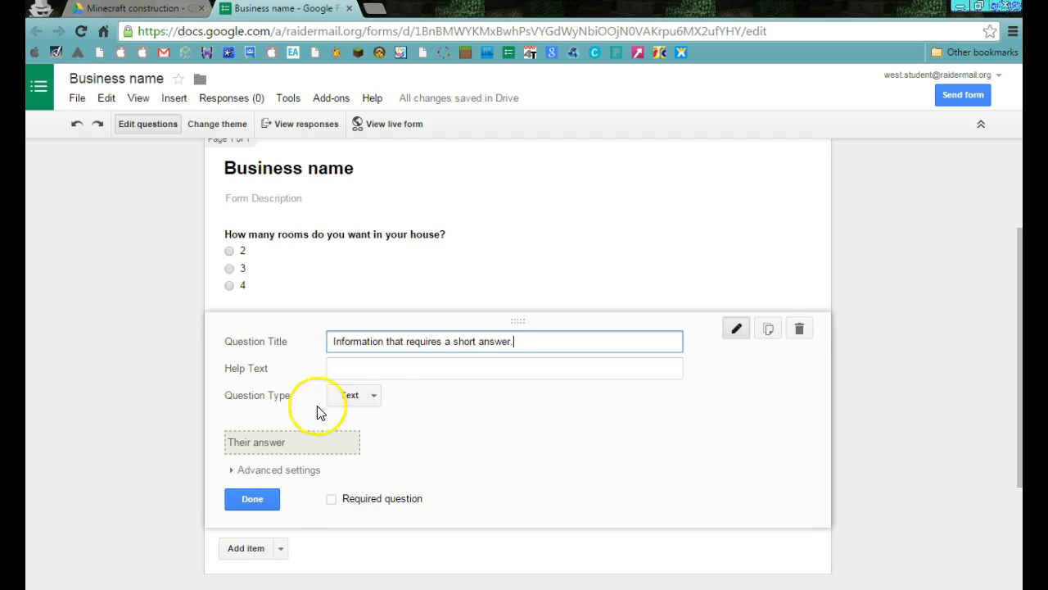
# Step: Add a Paragraph text question titled "Get to know your customer!" below the short-answer question
pyautogui.click(281, 548)
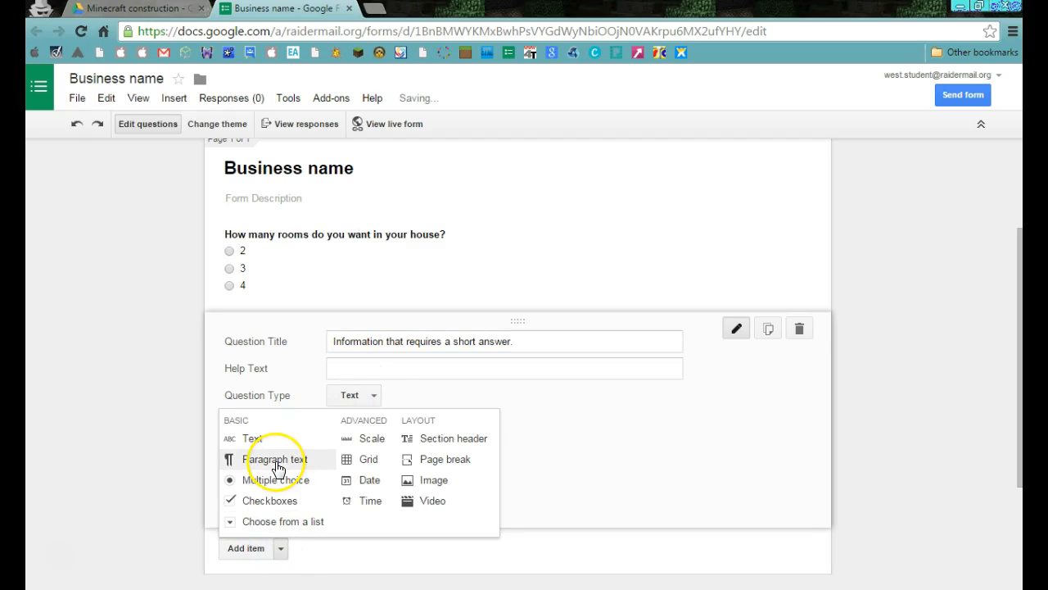
pyautogui.click(277, 461)
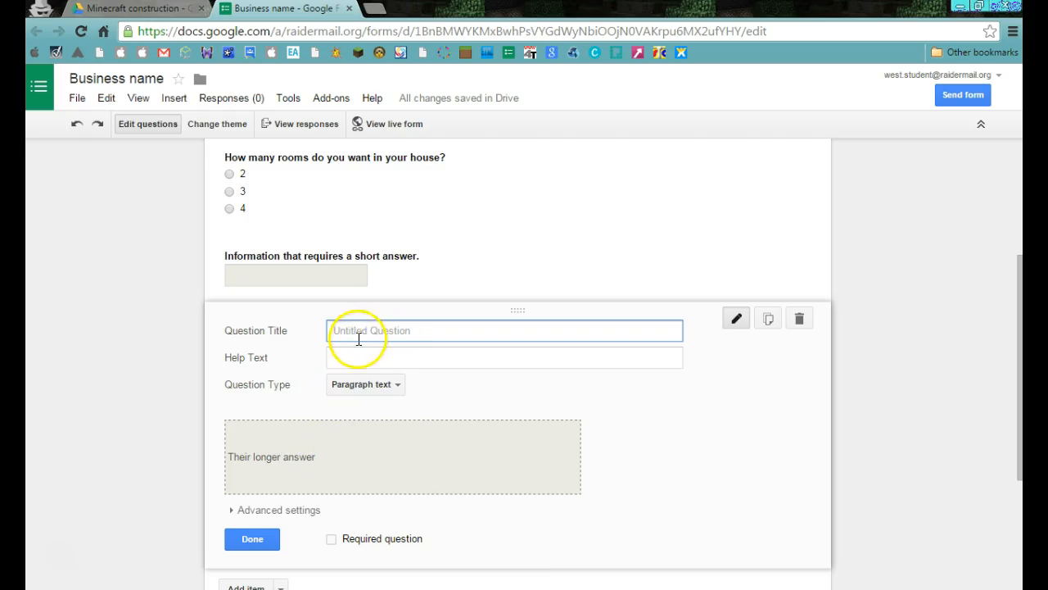
pyautogui.write('Get to know ')
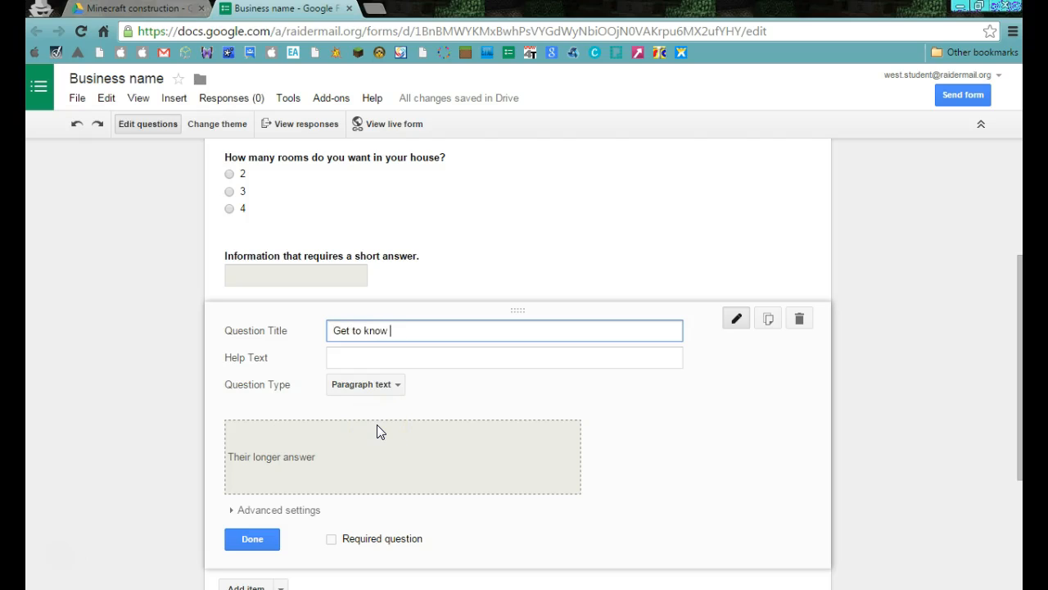
pyautogui.write('your customer!')
pyautogui.click(373, 459)
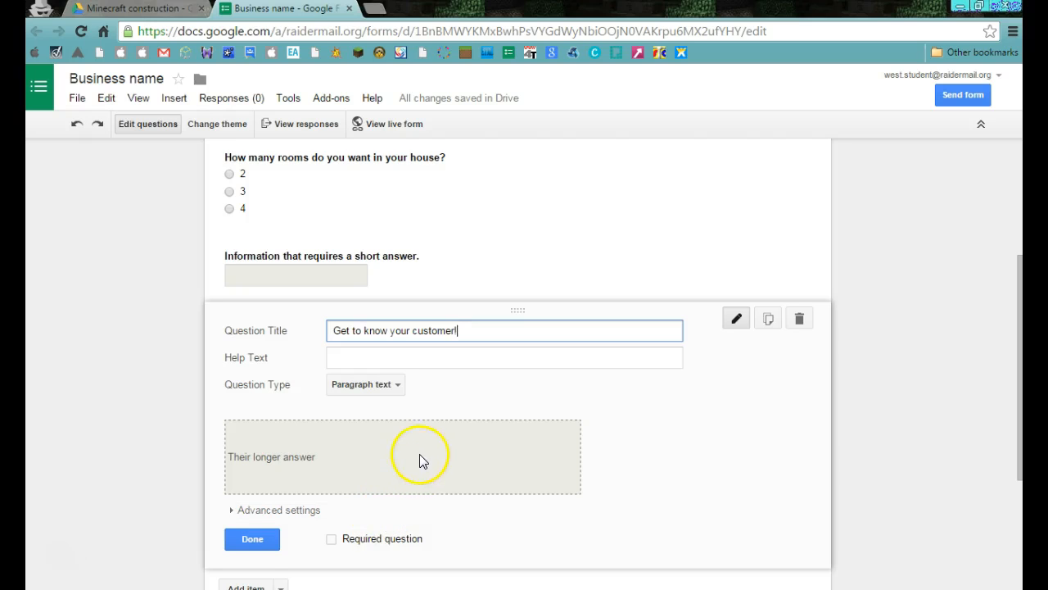
# Step: Add a Checkboxes question titled "What should I build your house out of? Choose only 3!" at the end of the form
pyautogui.scroll(-3, 339, 451)
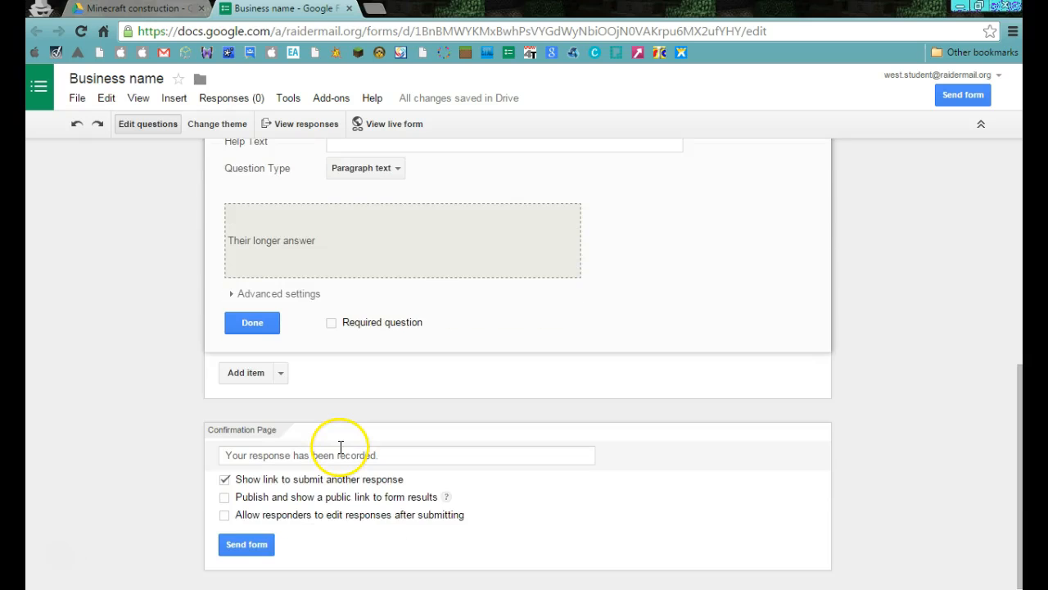
pyautogui.click(280, 373)
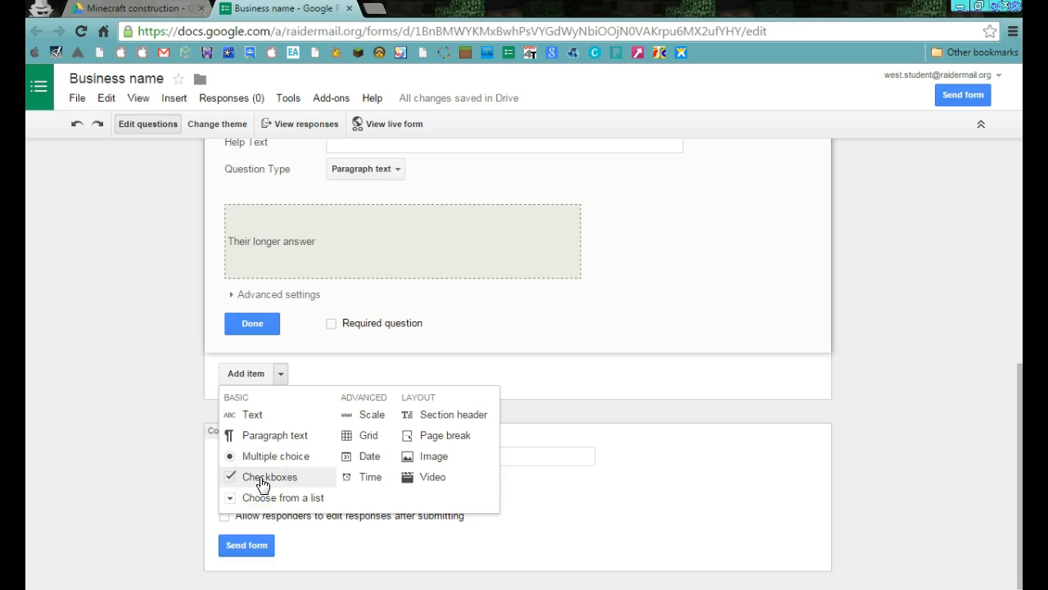
pyautogui.click(262, 482)
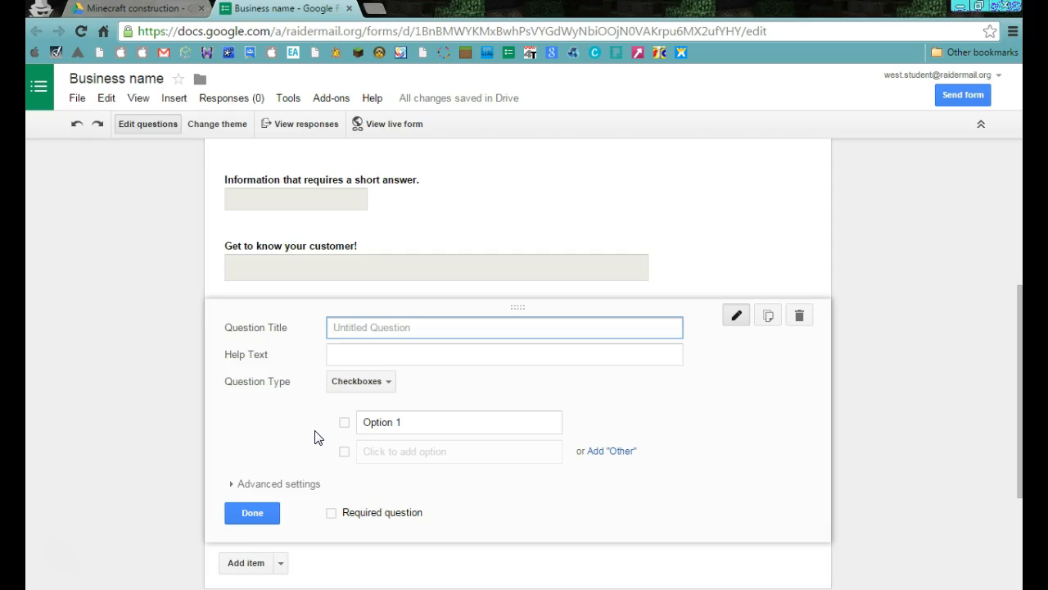
pyautogui.write('What should I build your house out of?  Choo')
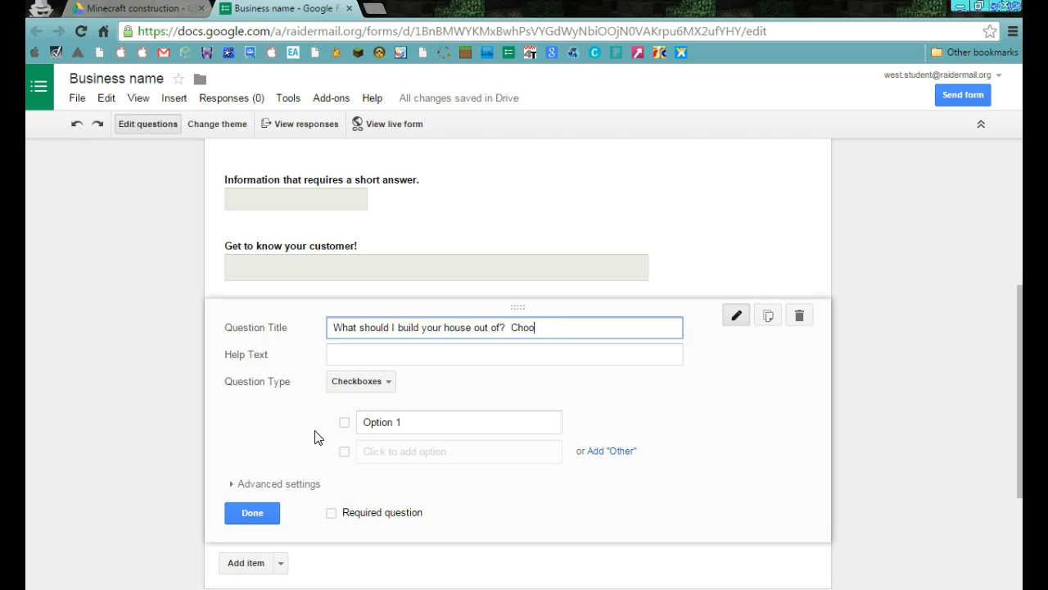
pyautogui.write('se only 3!')
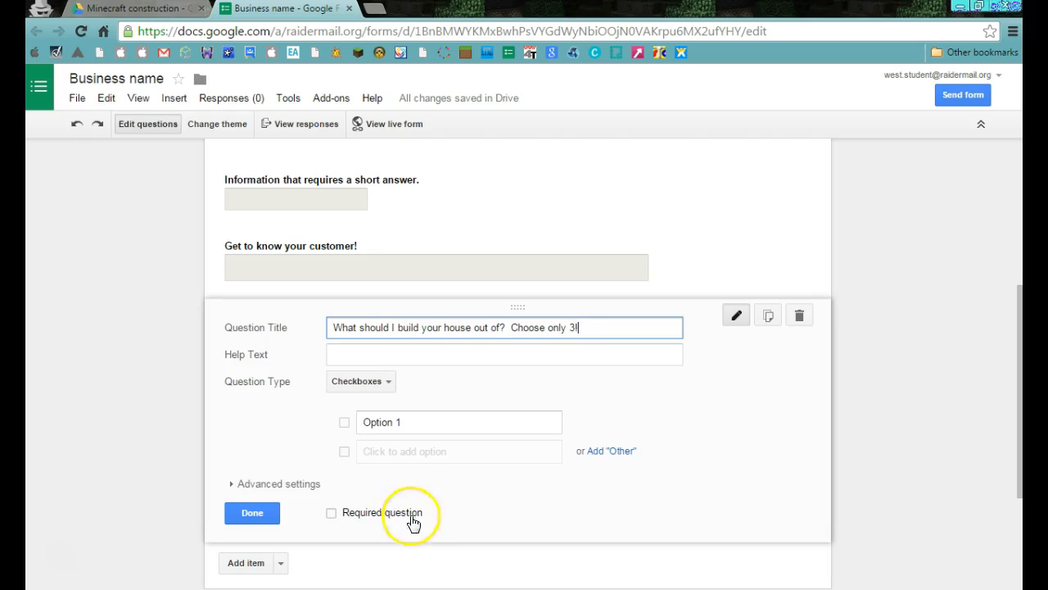
# Step: Give the building material question four answer options, keeping the default texts Option 1 to Option 4
pyautogui.click(392, 420)
pyautogui.click(382, 451)
pyautogui.click(383, 480)
pyautogui.click(386, 509)
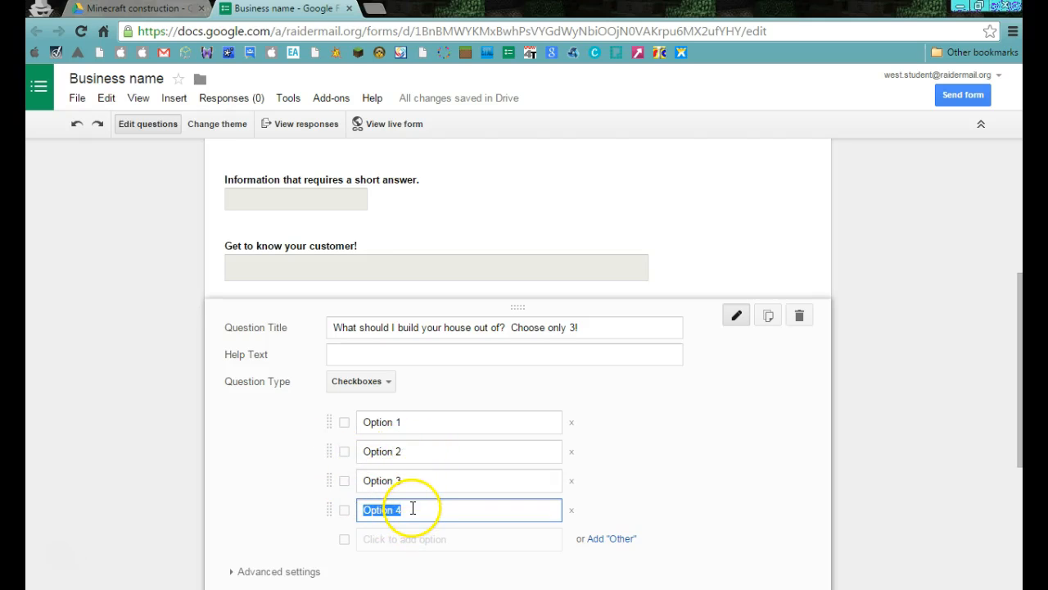
# Step: Add a "Choose from a list" question titled "Give lots of options and they pick one" at the end of the form
pyautogui.scroll(-1, 420, 483)
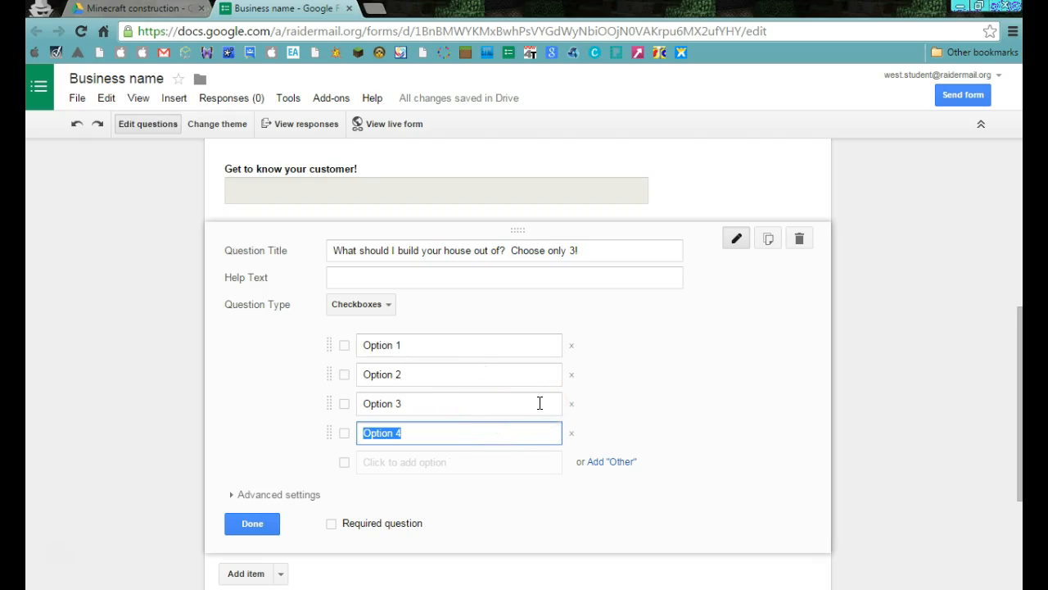
pyautogui.scroll(-3, 539, 403)
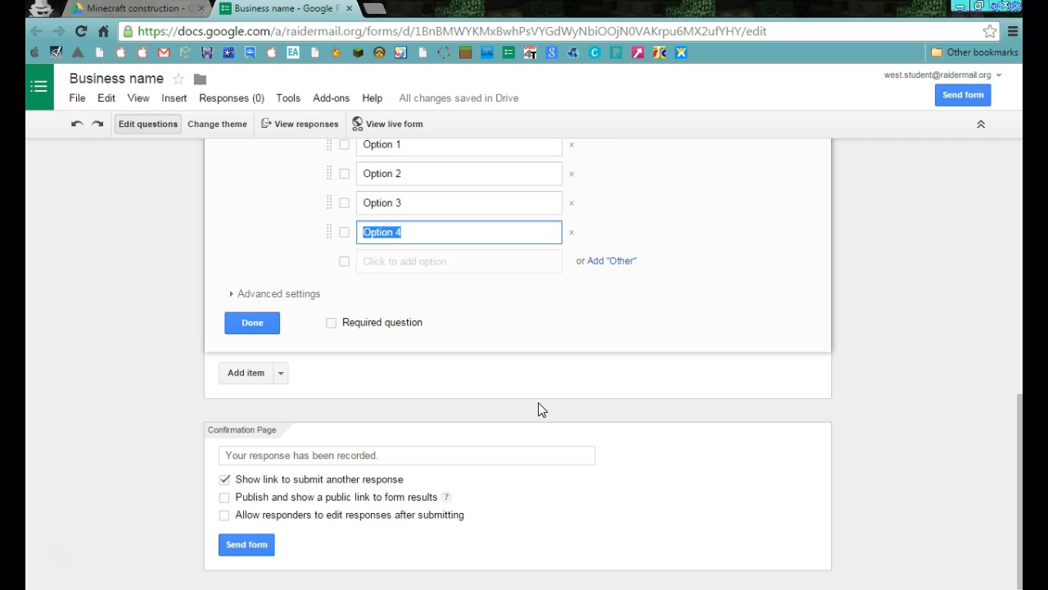
pyautogui.click(283, 375)
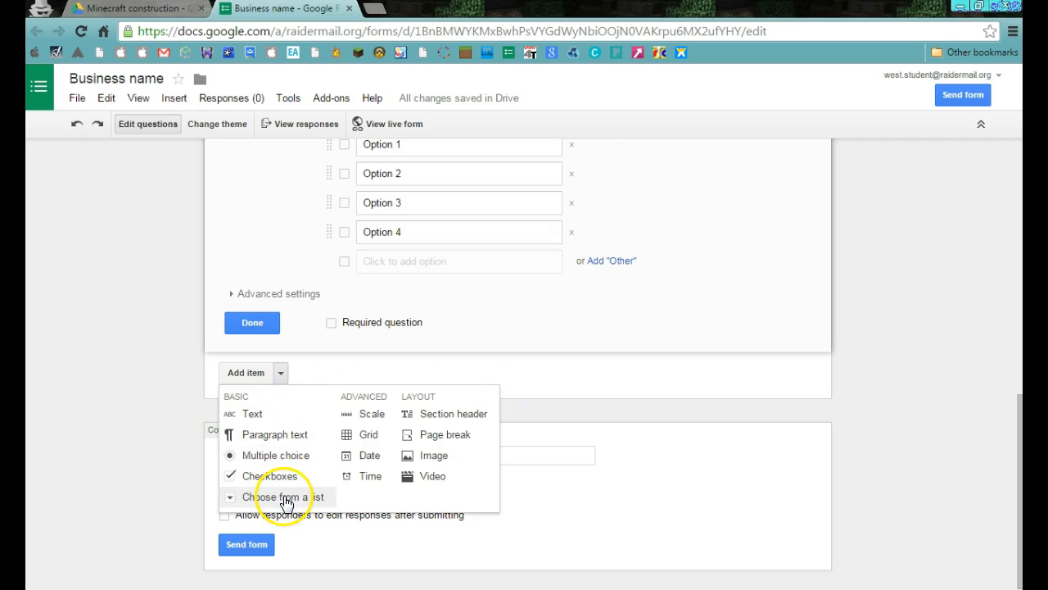
pyautogui.click(283, 498)
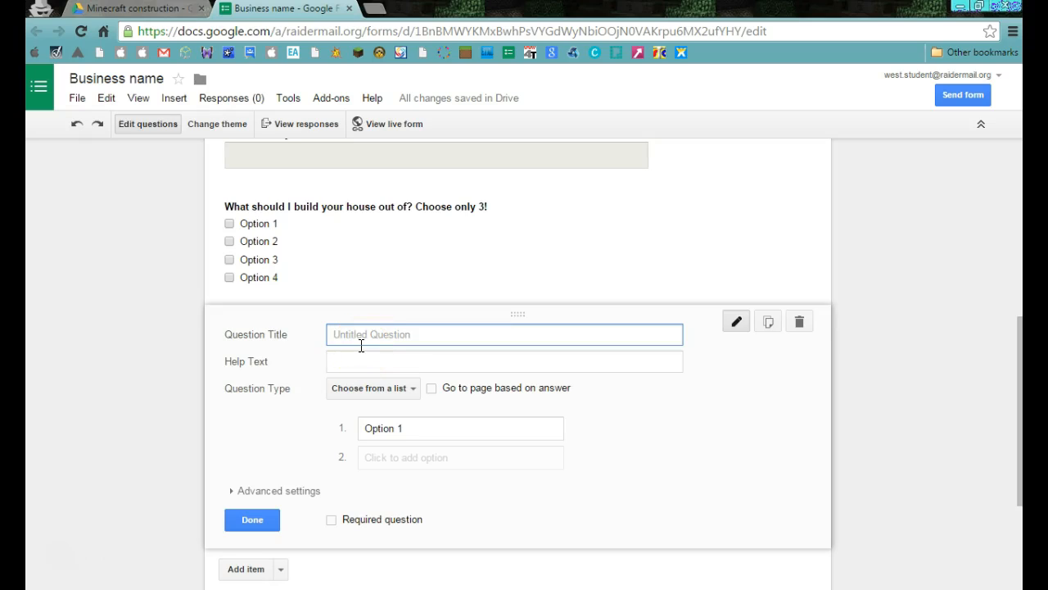
pyautogui.write('Give lots of options and they pick ')
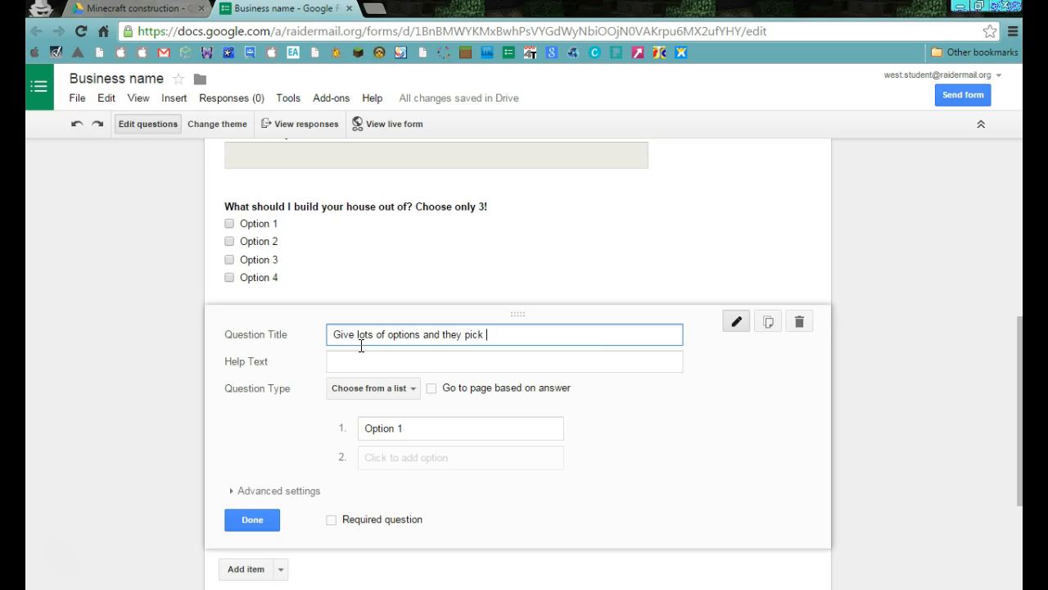
pyautogui.write('one')
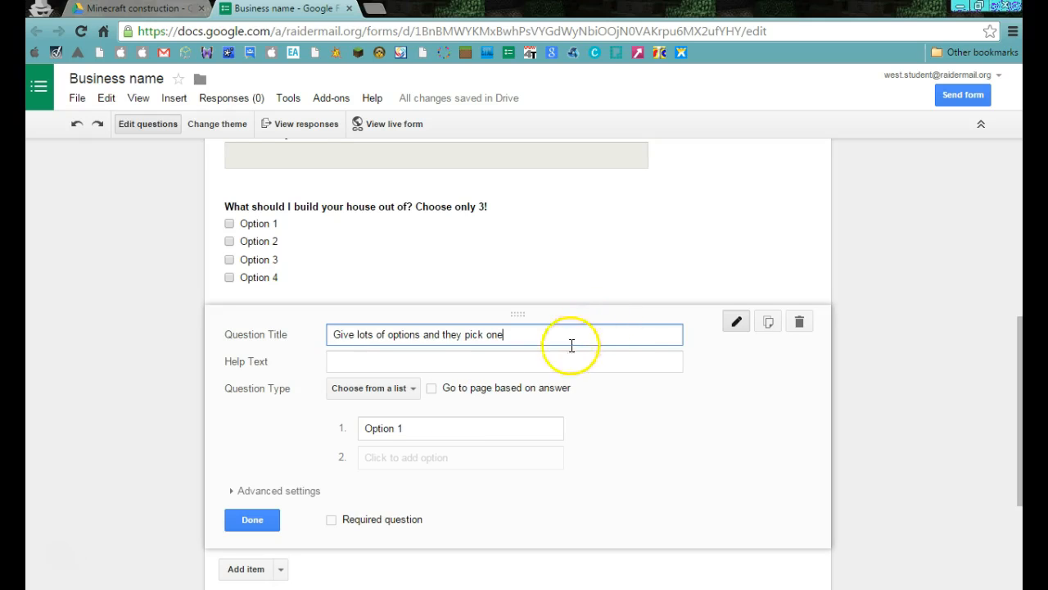
# Step: Extend the list question to three answer options, keeping the default texts Option 1 to Option 3
pyautogui.click(409, 430)
pyautogui.click(412, 458)
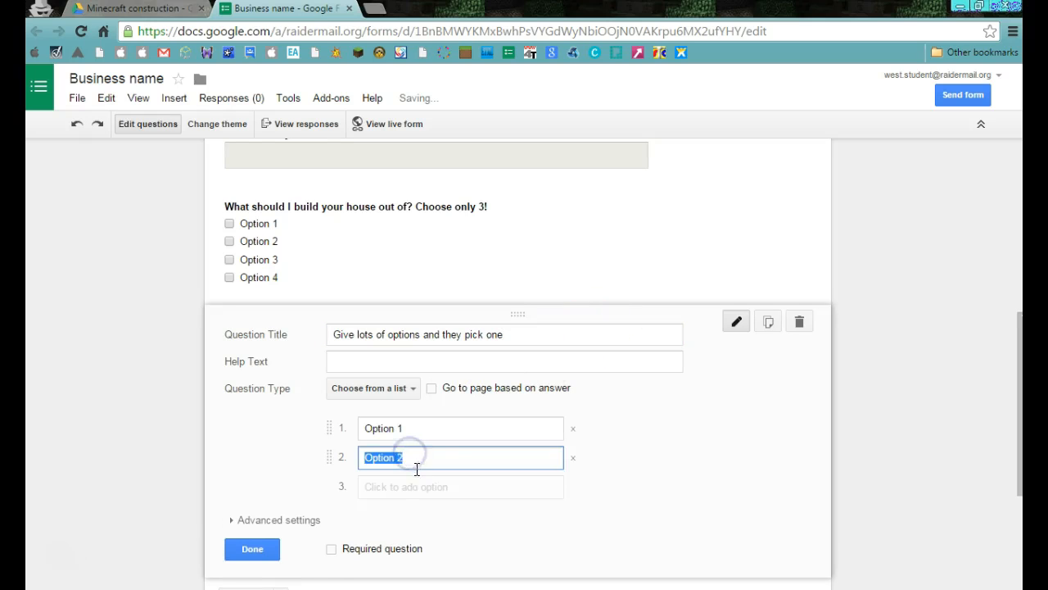
pyautogui.click(424, 490)
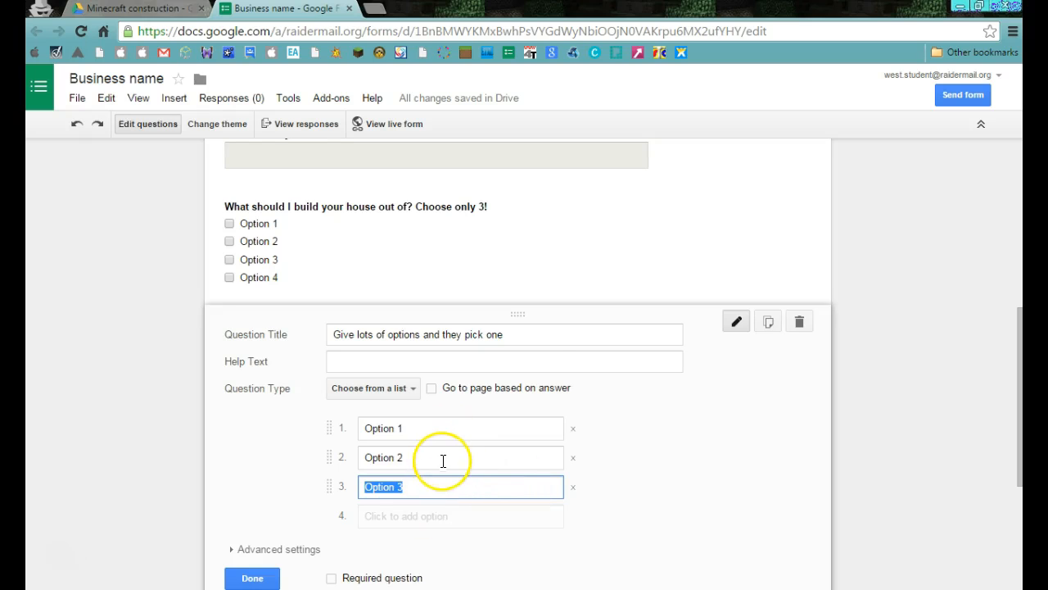
# Step: Append ", out of 5 or more!" to the title of the list question
pyautogui.click(548, 340)
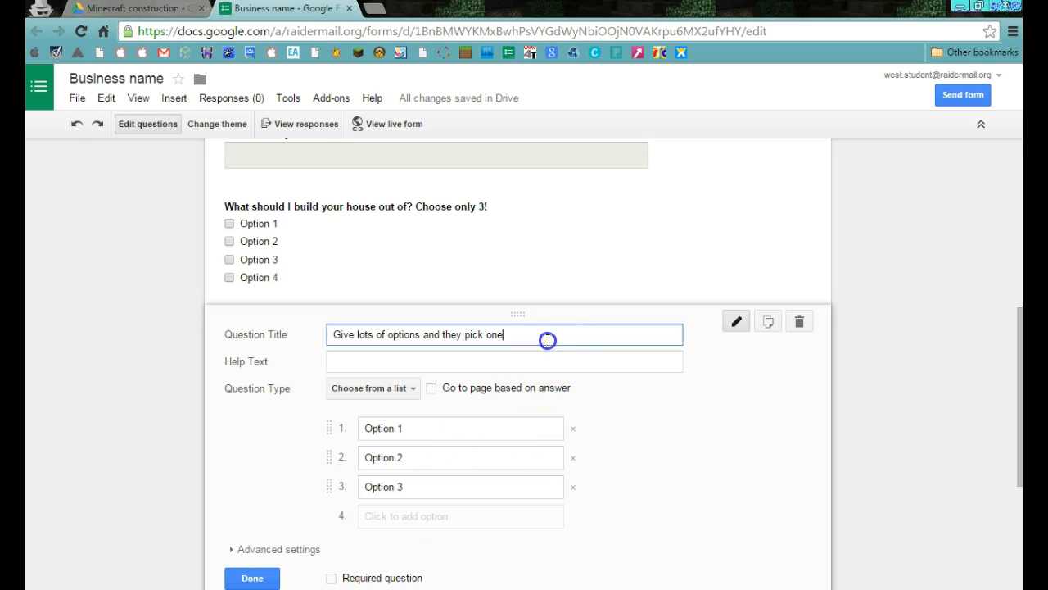
pyautogui.write(', out of 5 or more!')
pyautogui.click(584, 353)
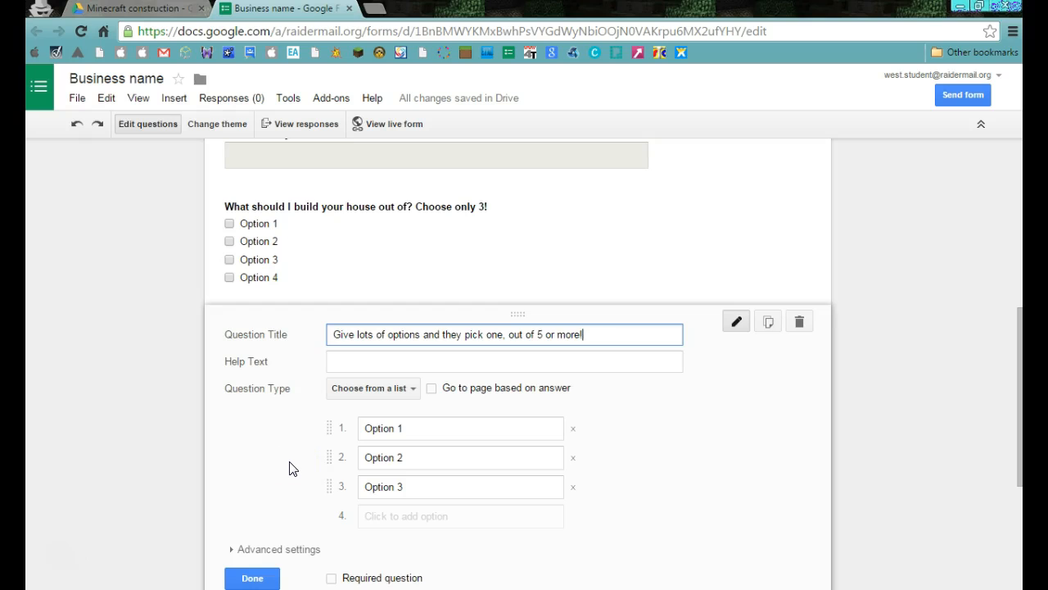
# Step: Set the confirmation message to "Your business name appreciates your business! A rep will be in contact shortly" and disable the link to submit another response
pyautogui.scroll(5, 289, 468)
pyautogui.scroll(-7, 289, 469)
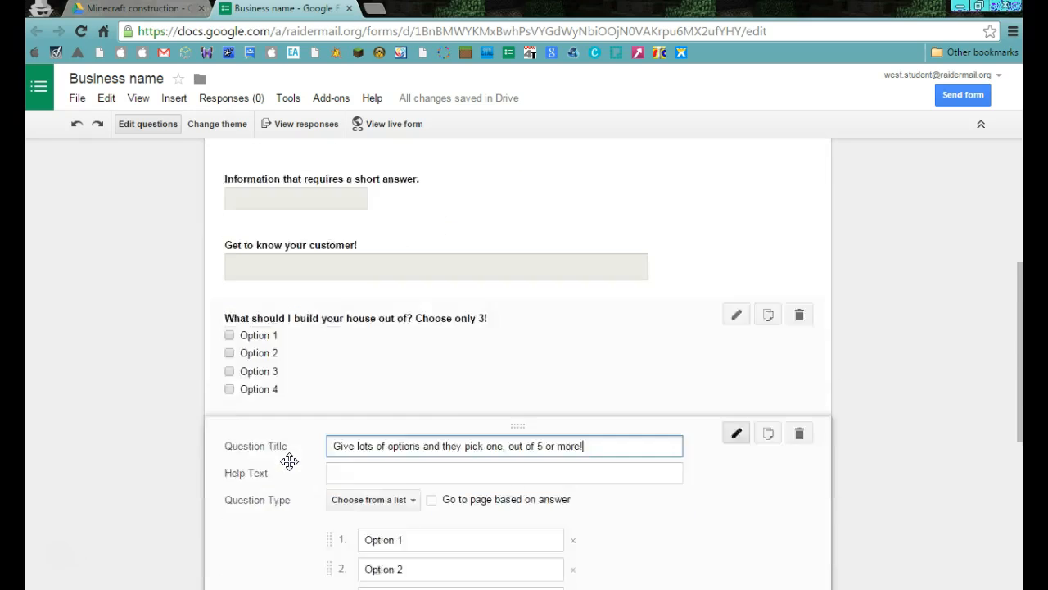
pyautogui.scroll(-1, 289, 468)
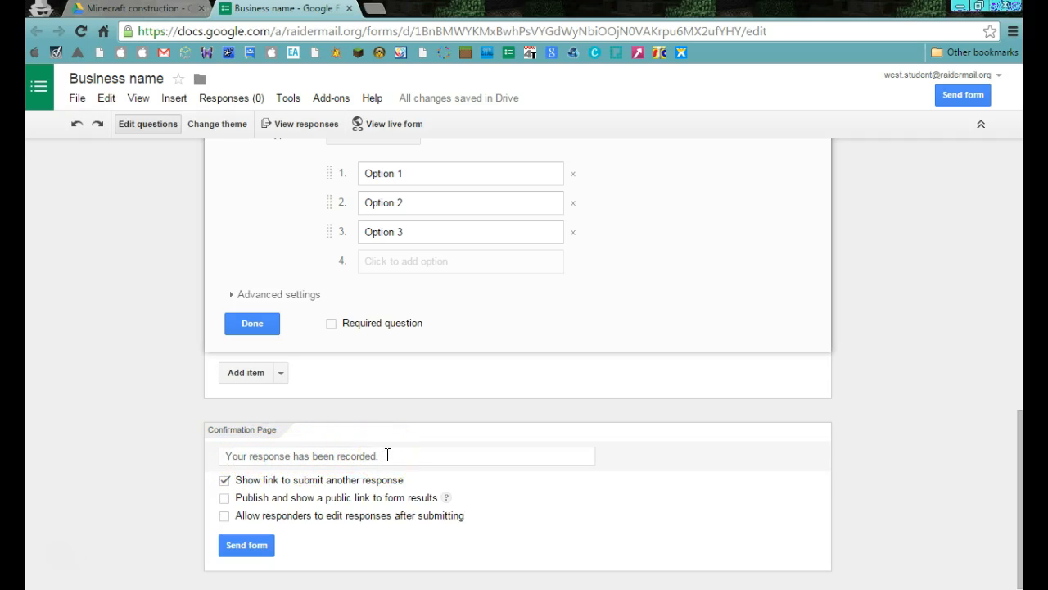
pyautogui.moveTo(391, 456)
pyautogui.mouseDown()
pyautogui.moveTo(276, 477)
pyautogui.moveTo(169, 470)
pyautogui.moveTo(391, 438)
pyautogui.mouseUp()
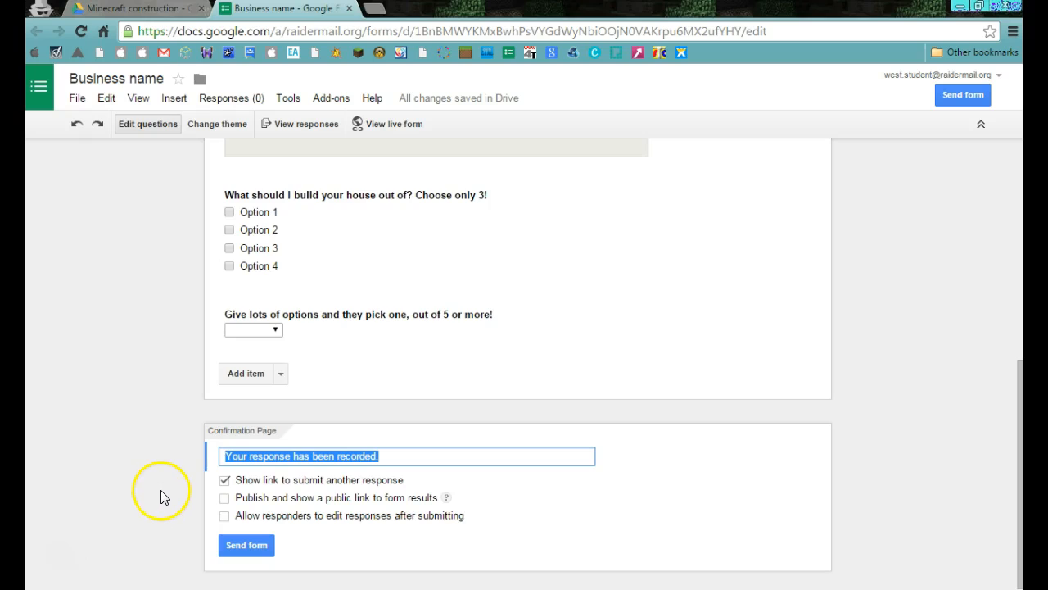
pyautogui.moveTo(168, 484); pyautogui.dragTo(410, 455)
pyautogui.write('Your ')
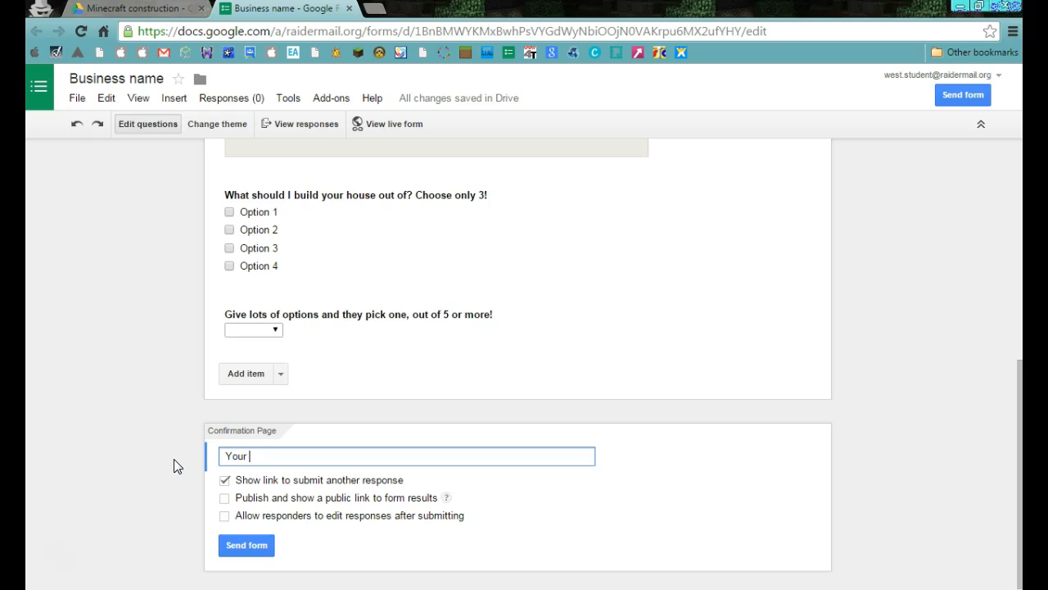
pyautogui.write('bus')
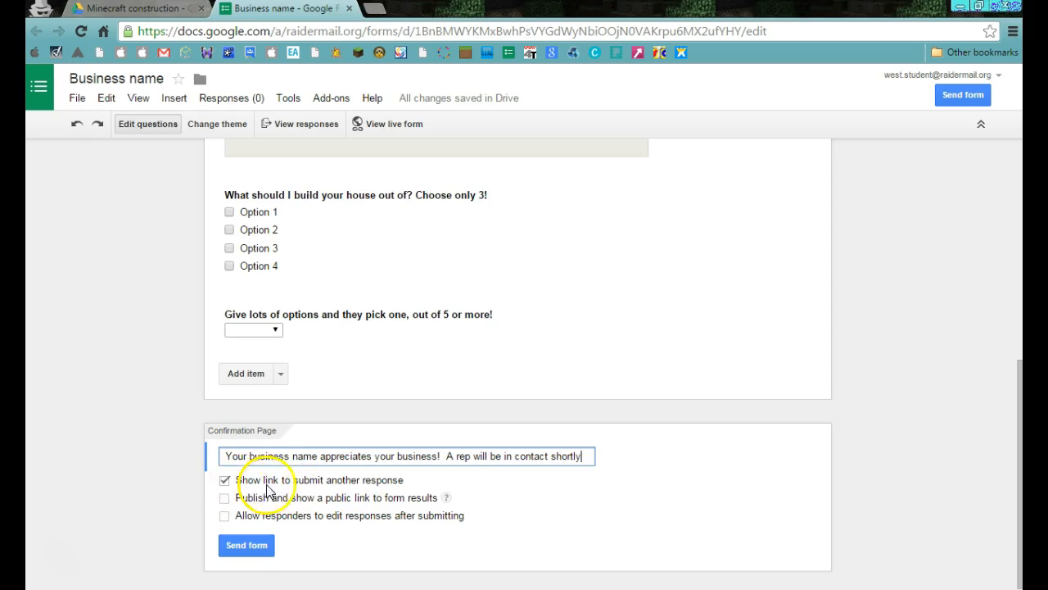
pyautogui.click(224, 480)
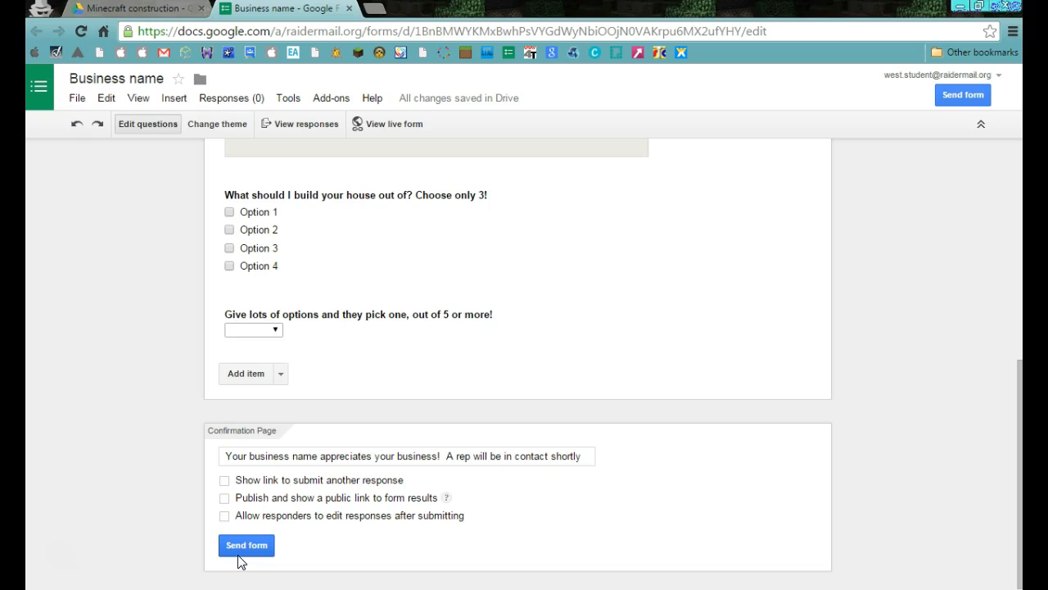
# Step: Email the form to the intended recipient and create a new spreadsheet named "Business name (Responses)" as the response destination
pyautogui.click(246, 544)
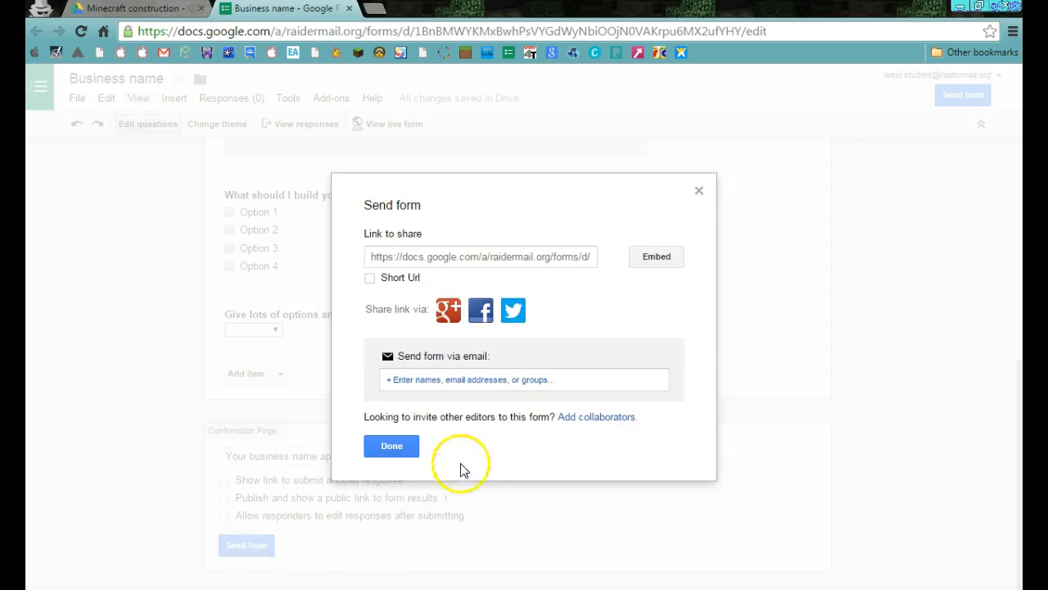
pyautogui.click(450, 380)
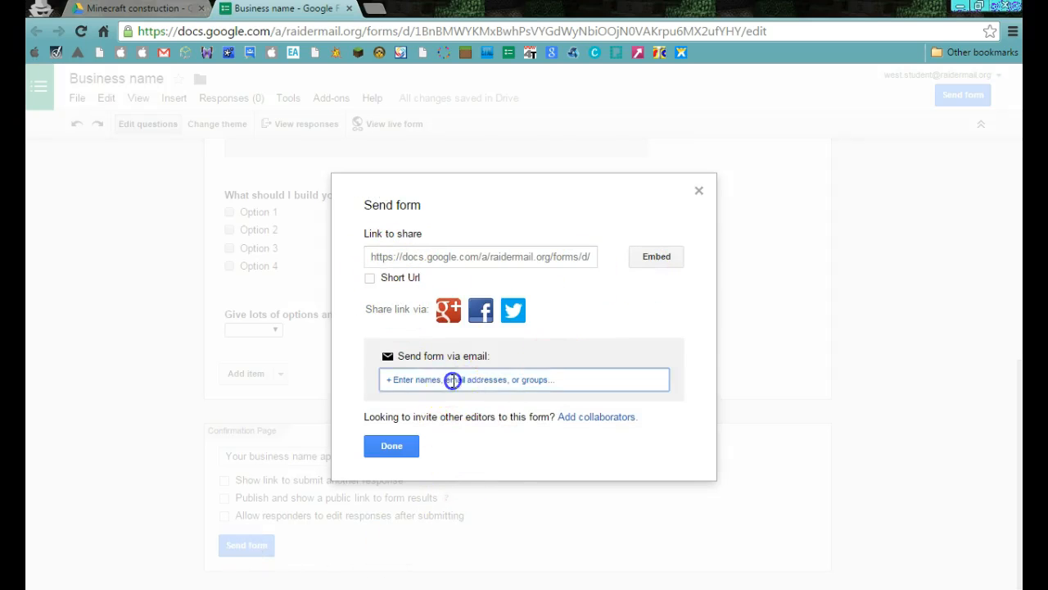
pyautogui.write('r')
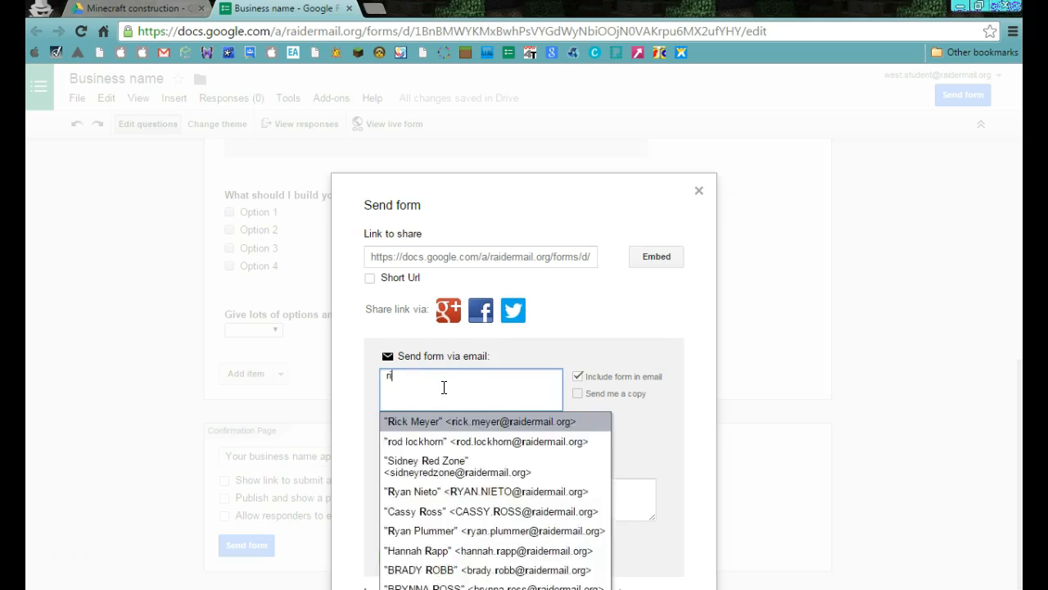
pyautogui.write('ick')
pyautogui.press('Return')
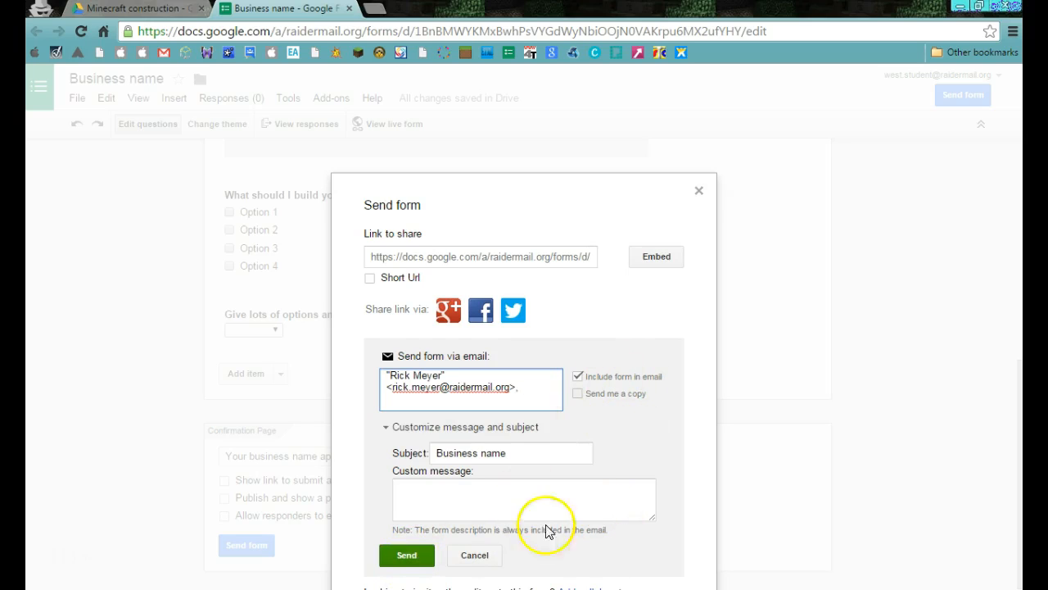
pyautogui.click(418, 558)
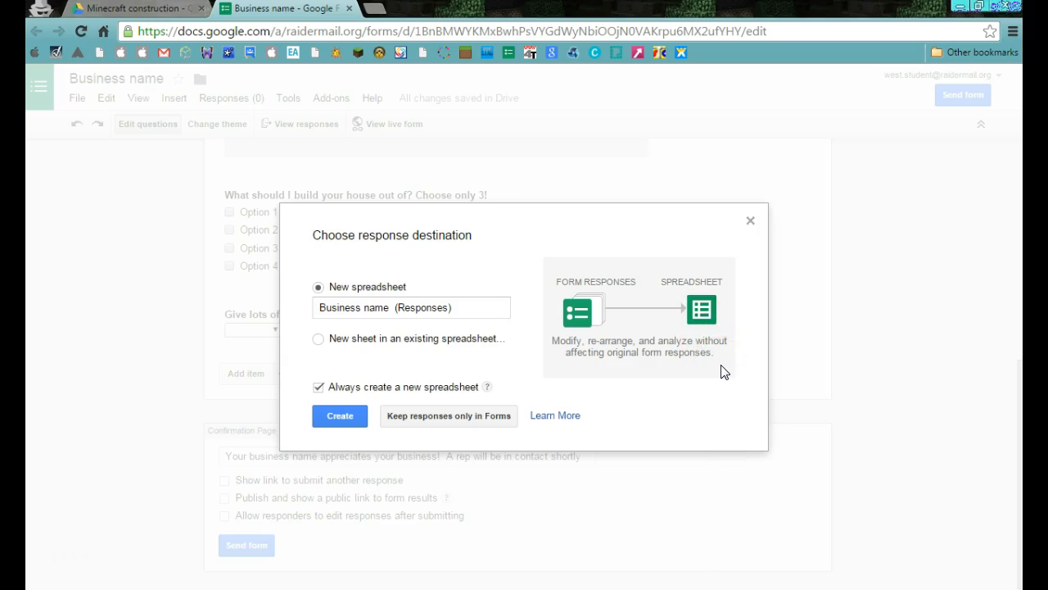
pyautogui.click(340, 416)
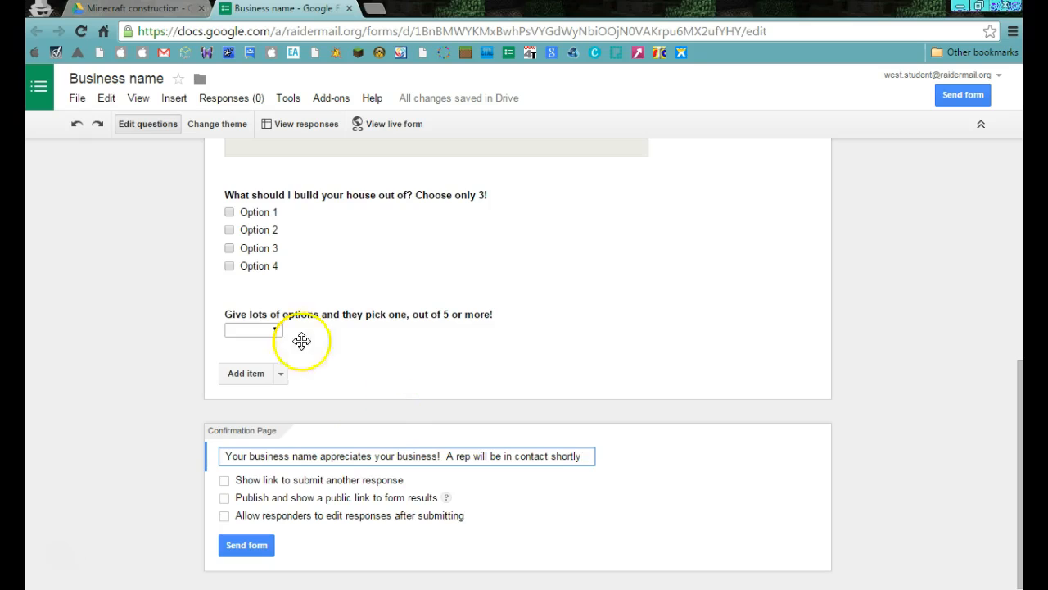
# Step: Switch to Google Drive and reload the Minecraft construction folder to check for the responses spreadsheet
pyautogui.click(120, 8)
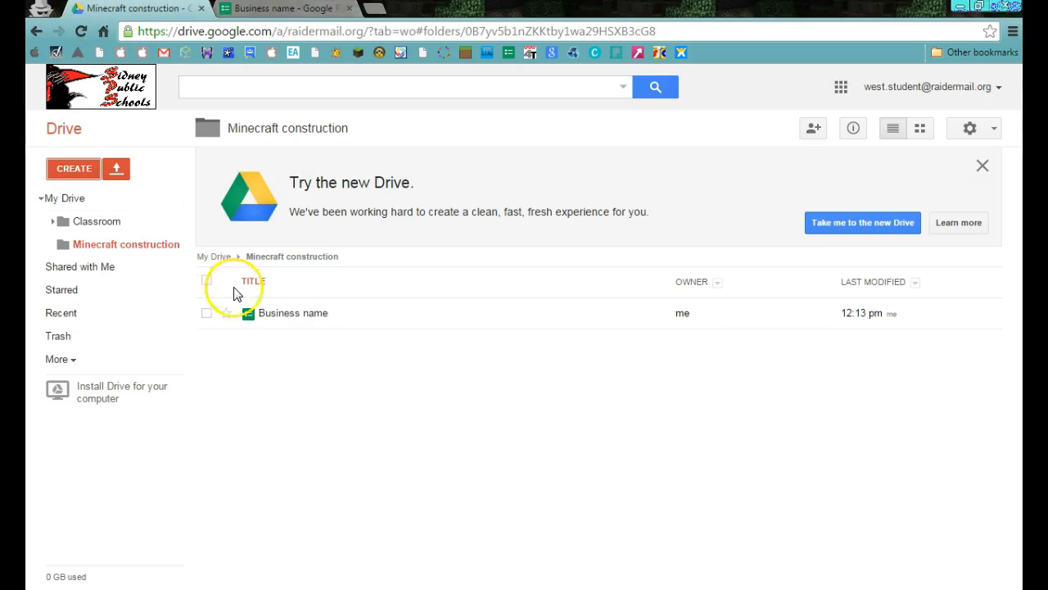
pyautogui.click(81, 31)
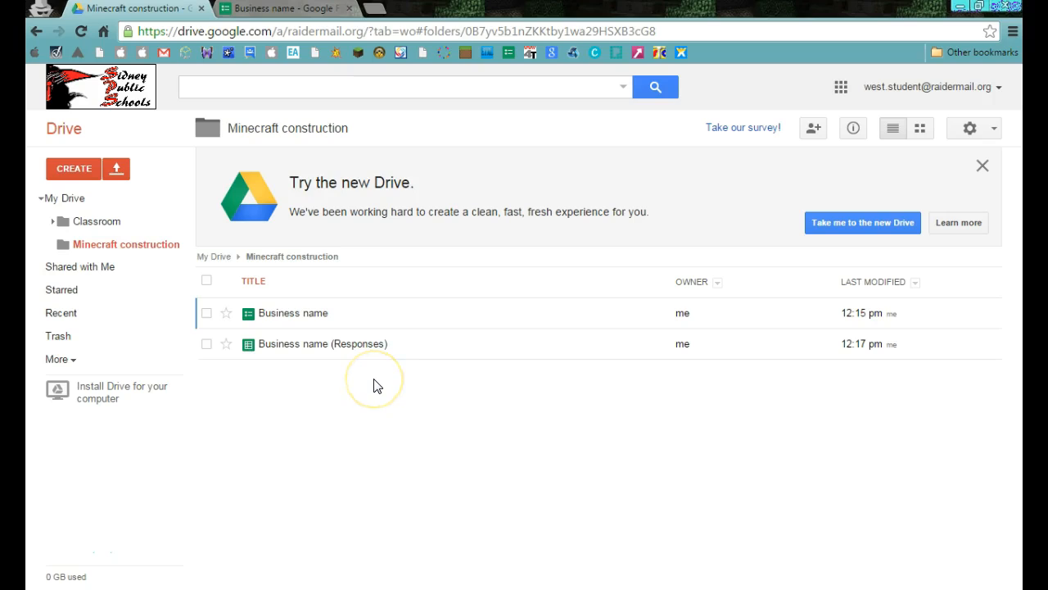
pyautogui.click(292, 391)
pyautogui.click(299, 384)
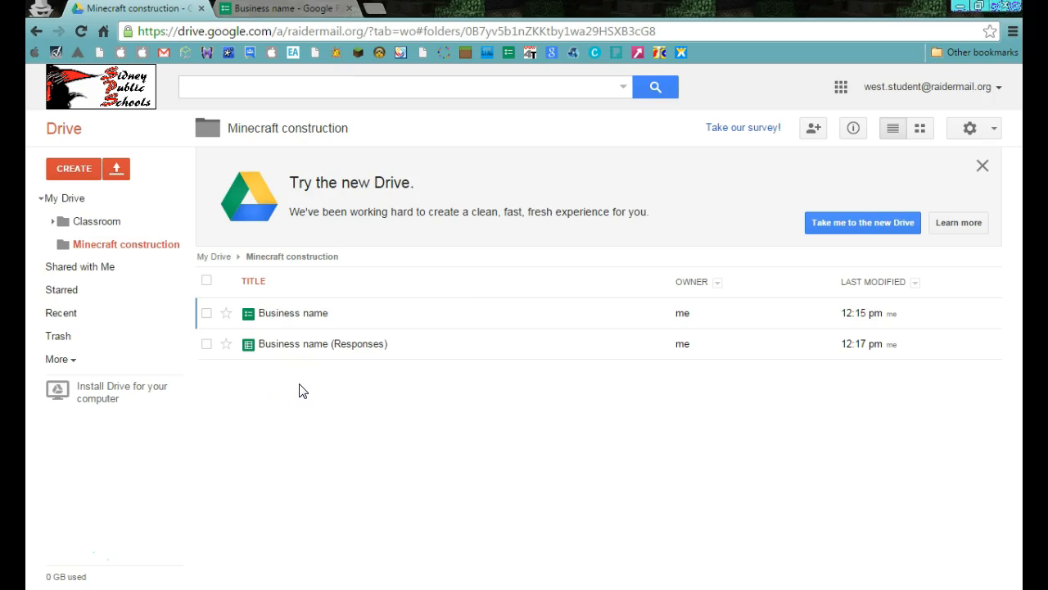